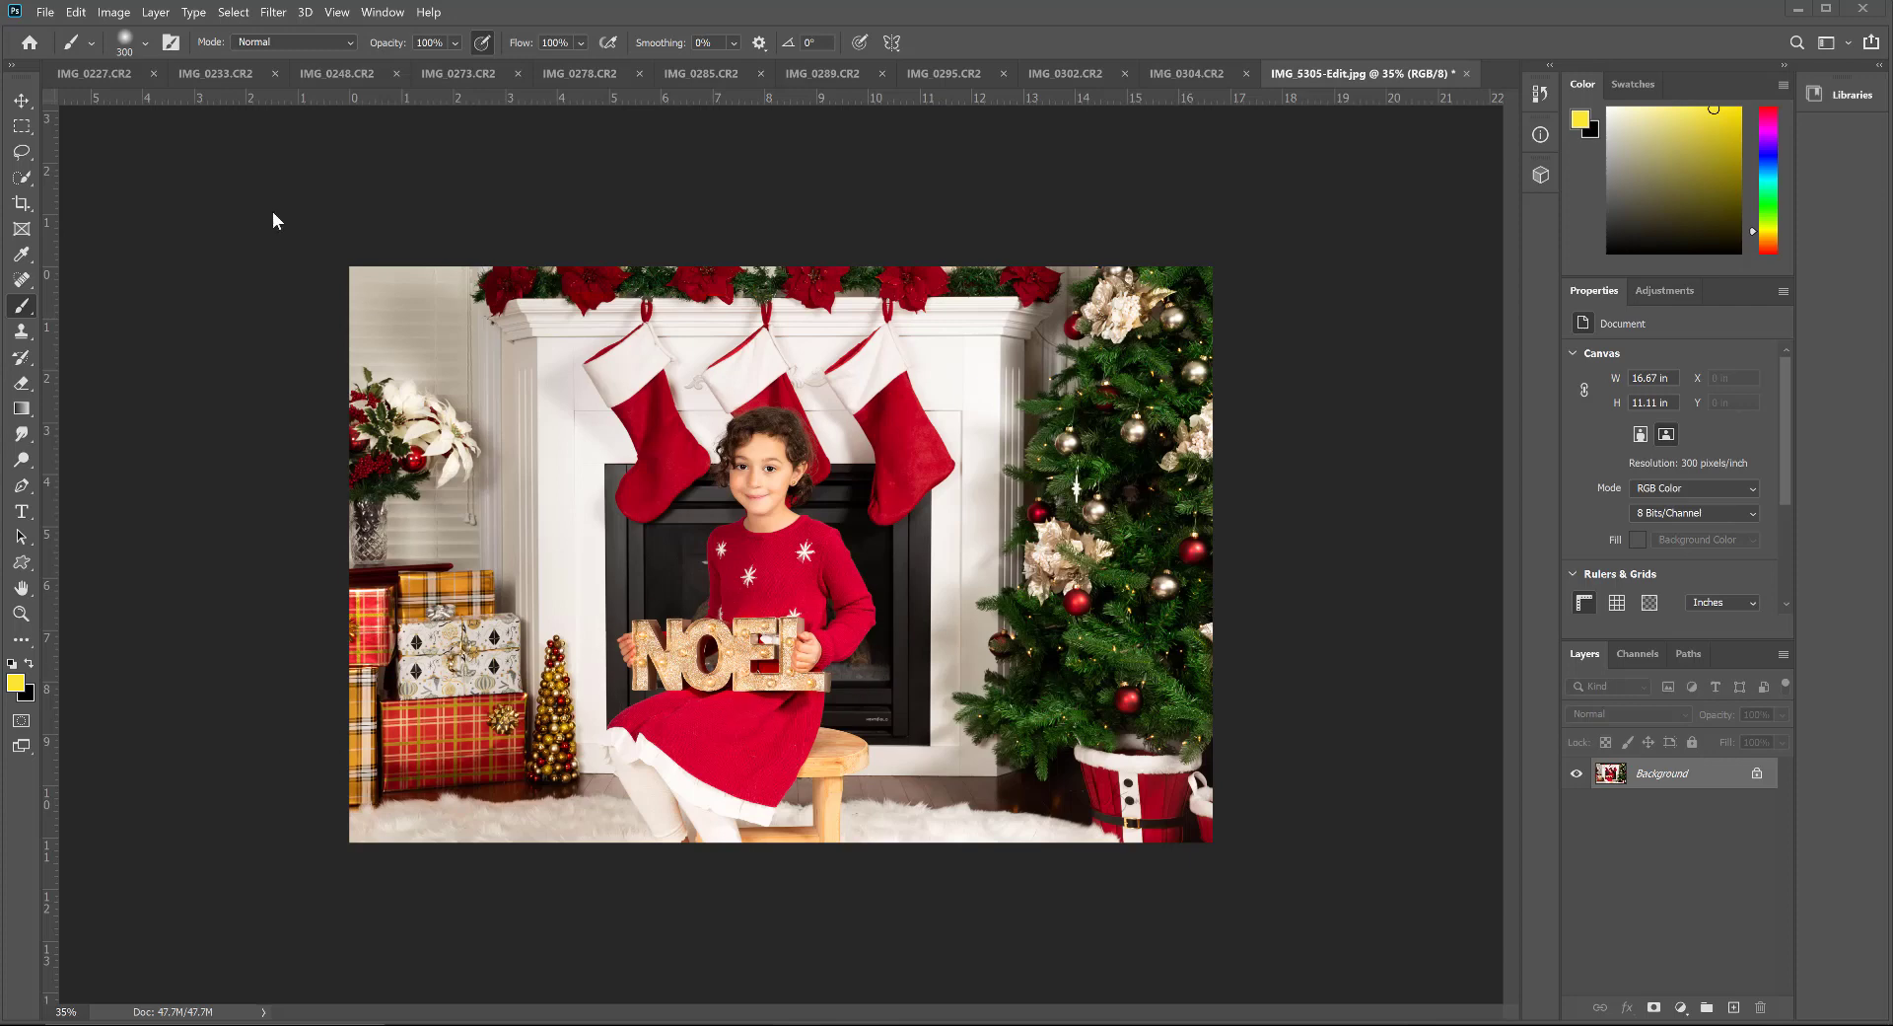
# Step: Create a new layer named noel above the Background
pyautogui.click(158, 18)
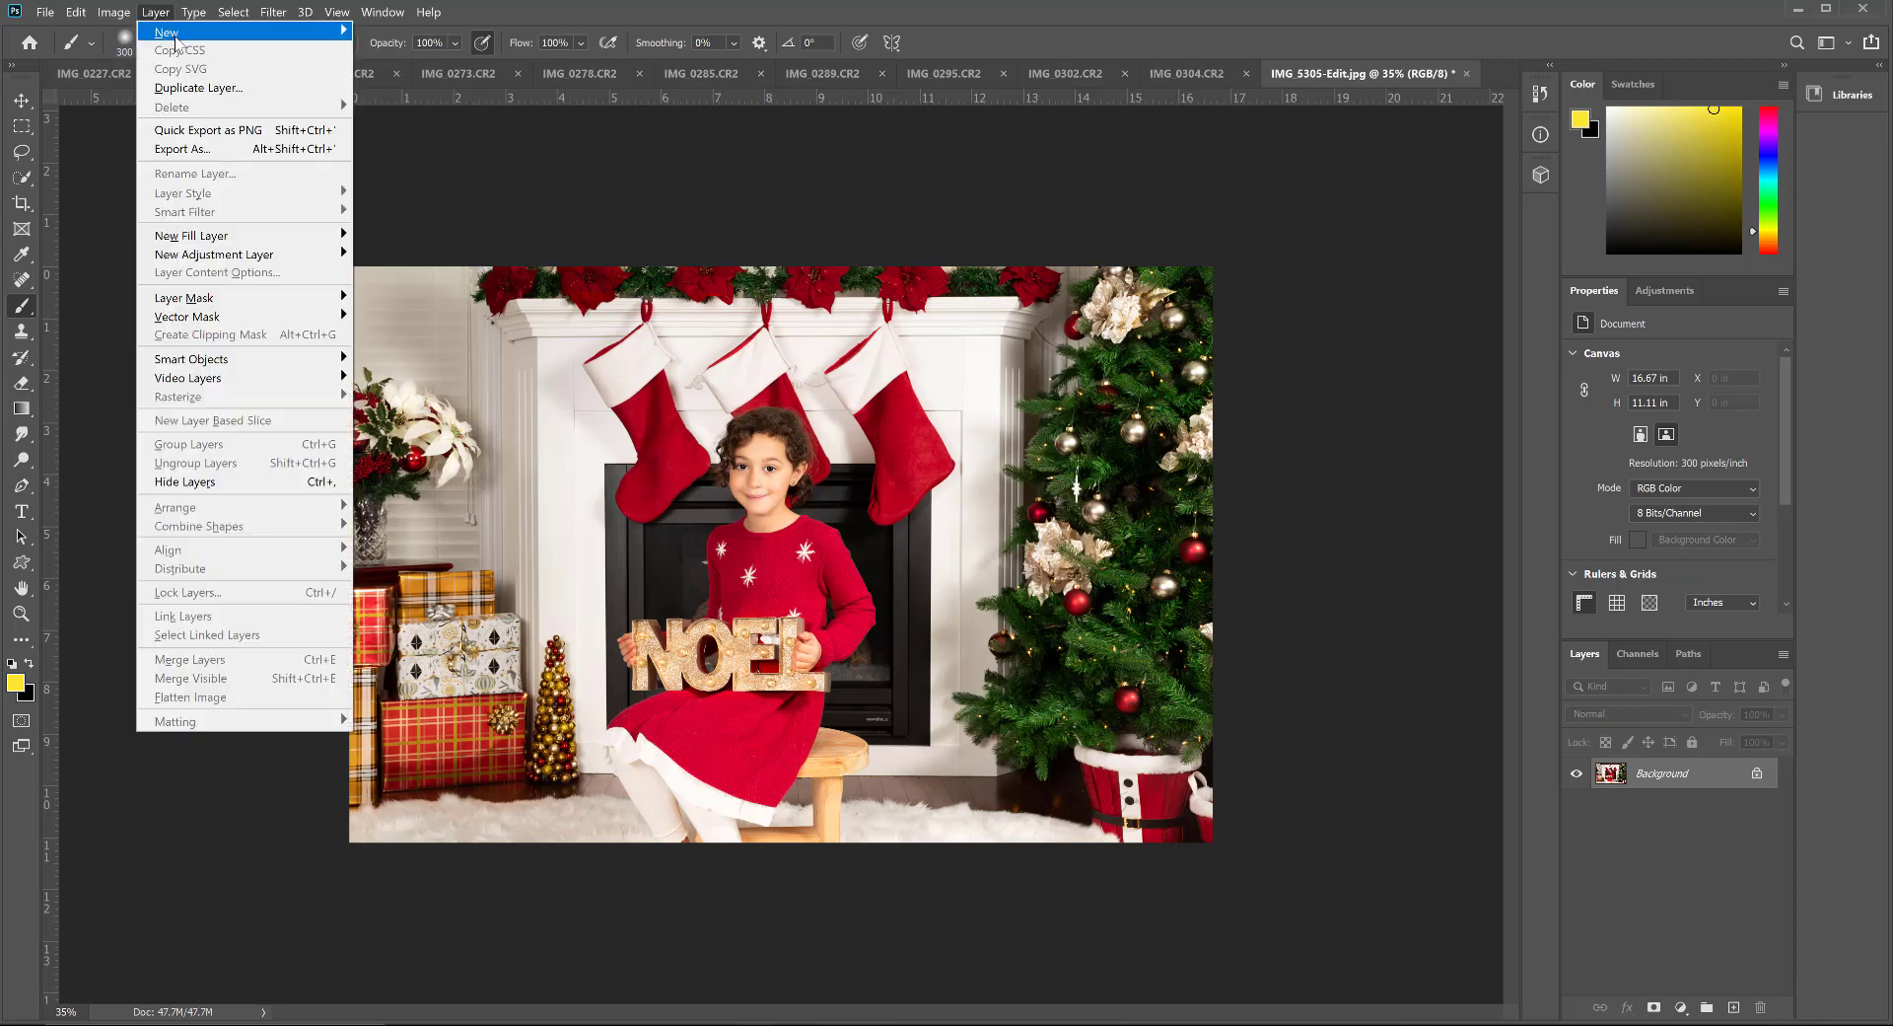
pyautogui.moveTo(210, 33)
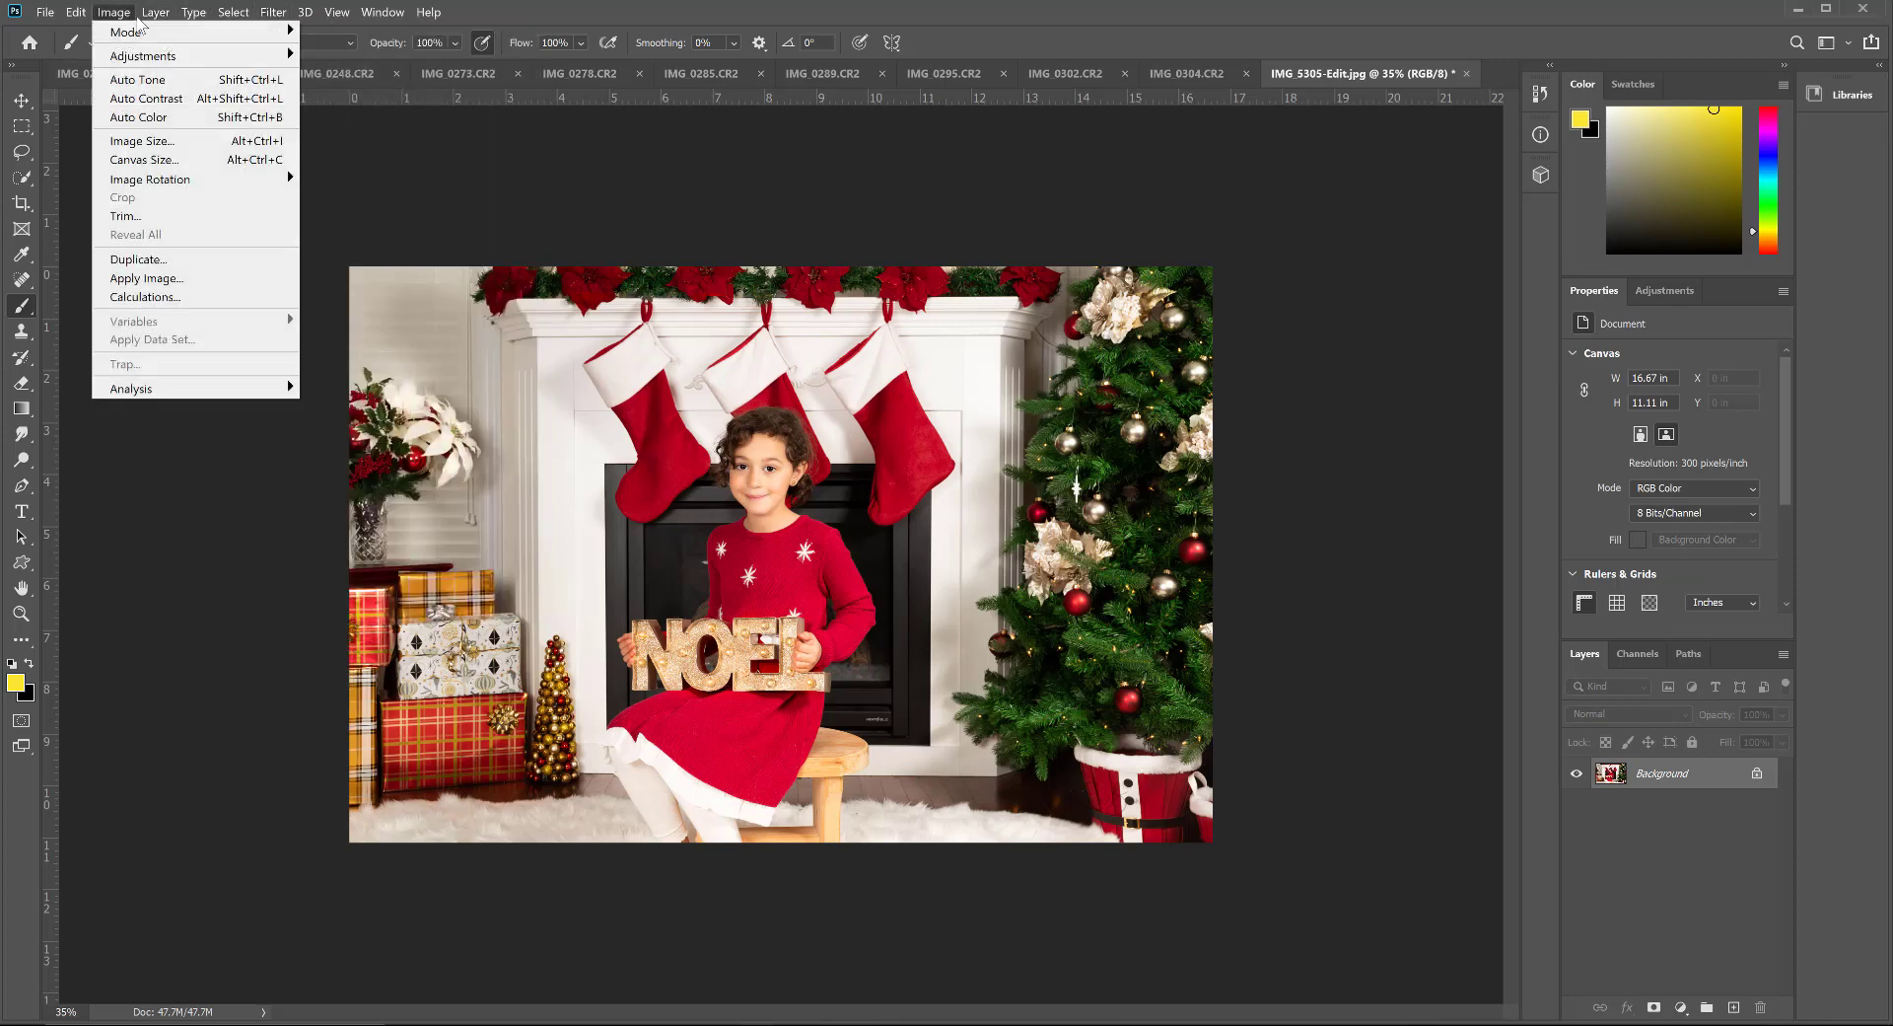
pyautogui.click(389, 32)
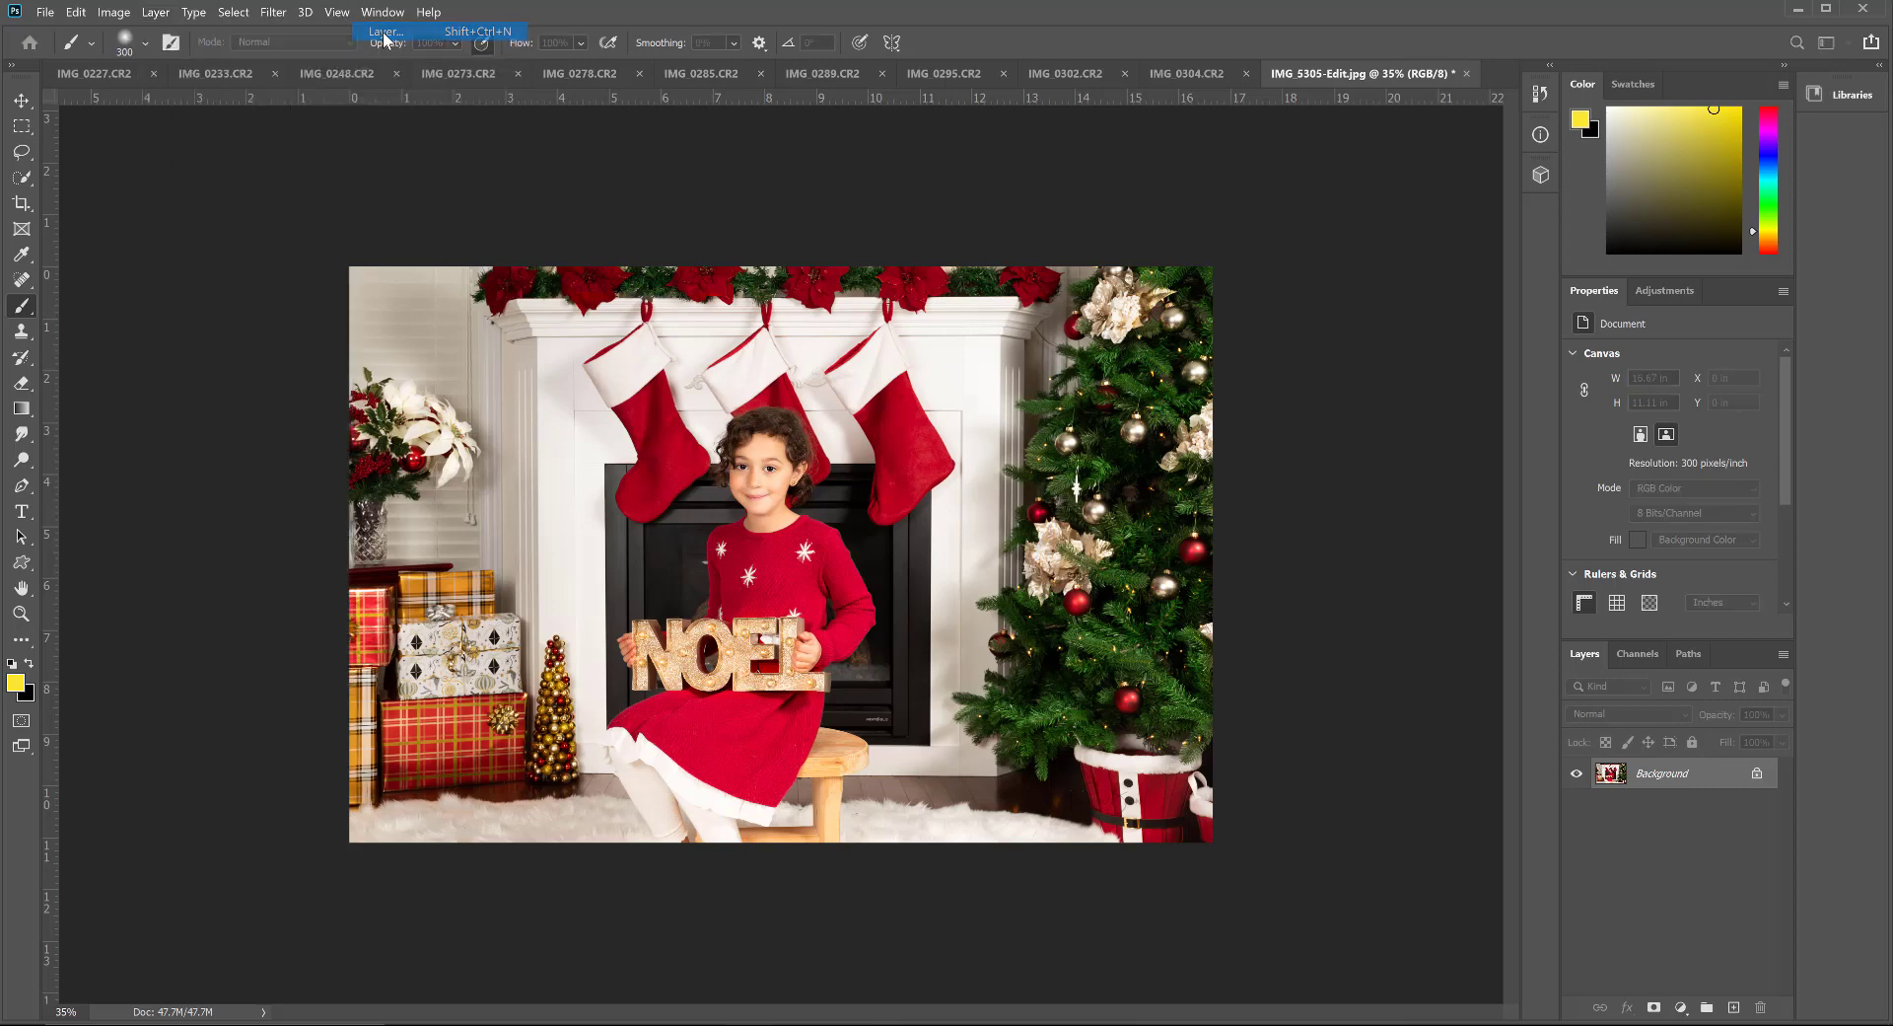
pyautogui.write('noe')
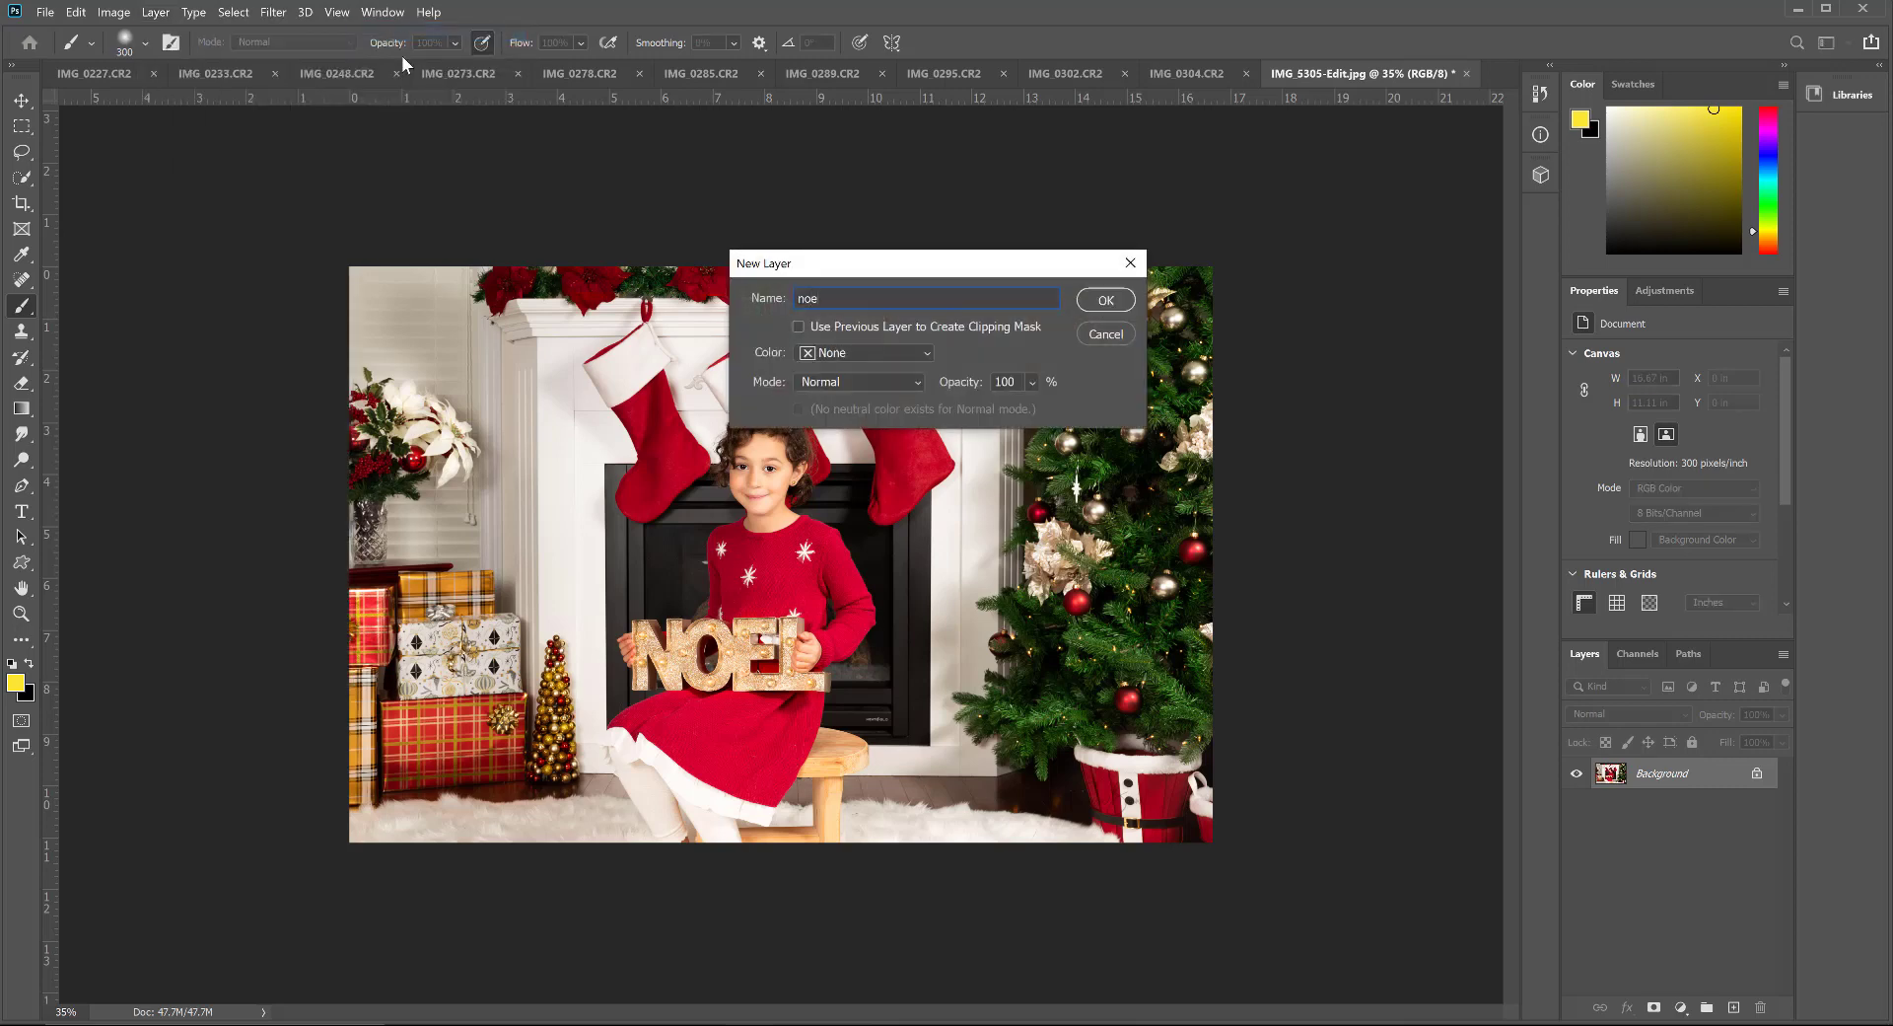
pyautogui.write('l')
pyautogui.click(1106, 301)
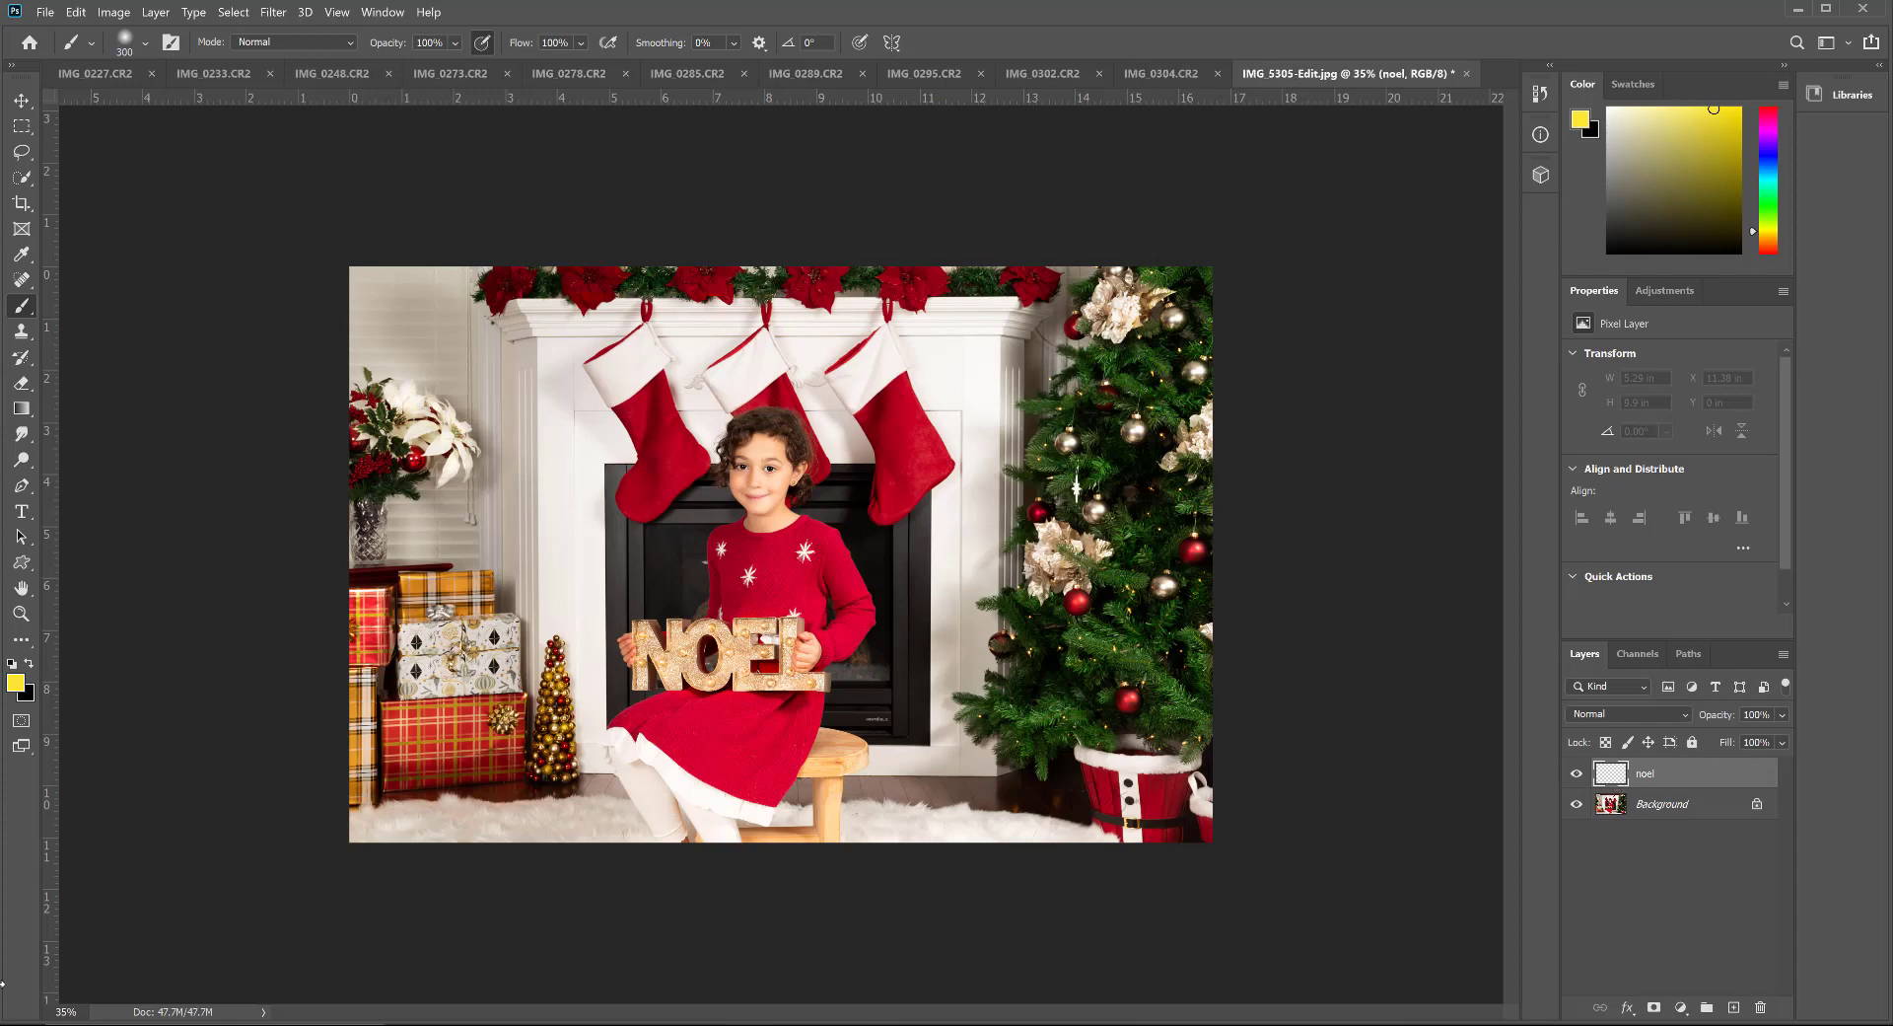
# Step: Sample the gold tone of the NOEL sign's bulbs and shift the foreground color to a saturated orange, f08703
pyautogui.click(49, 1008)
pyautogui.write('90')
pyautogui.press('Return')
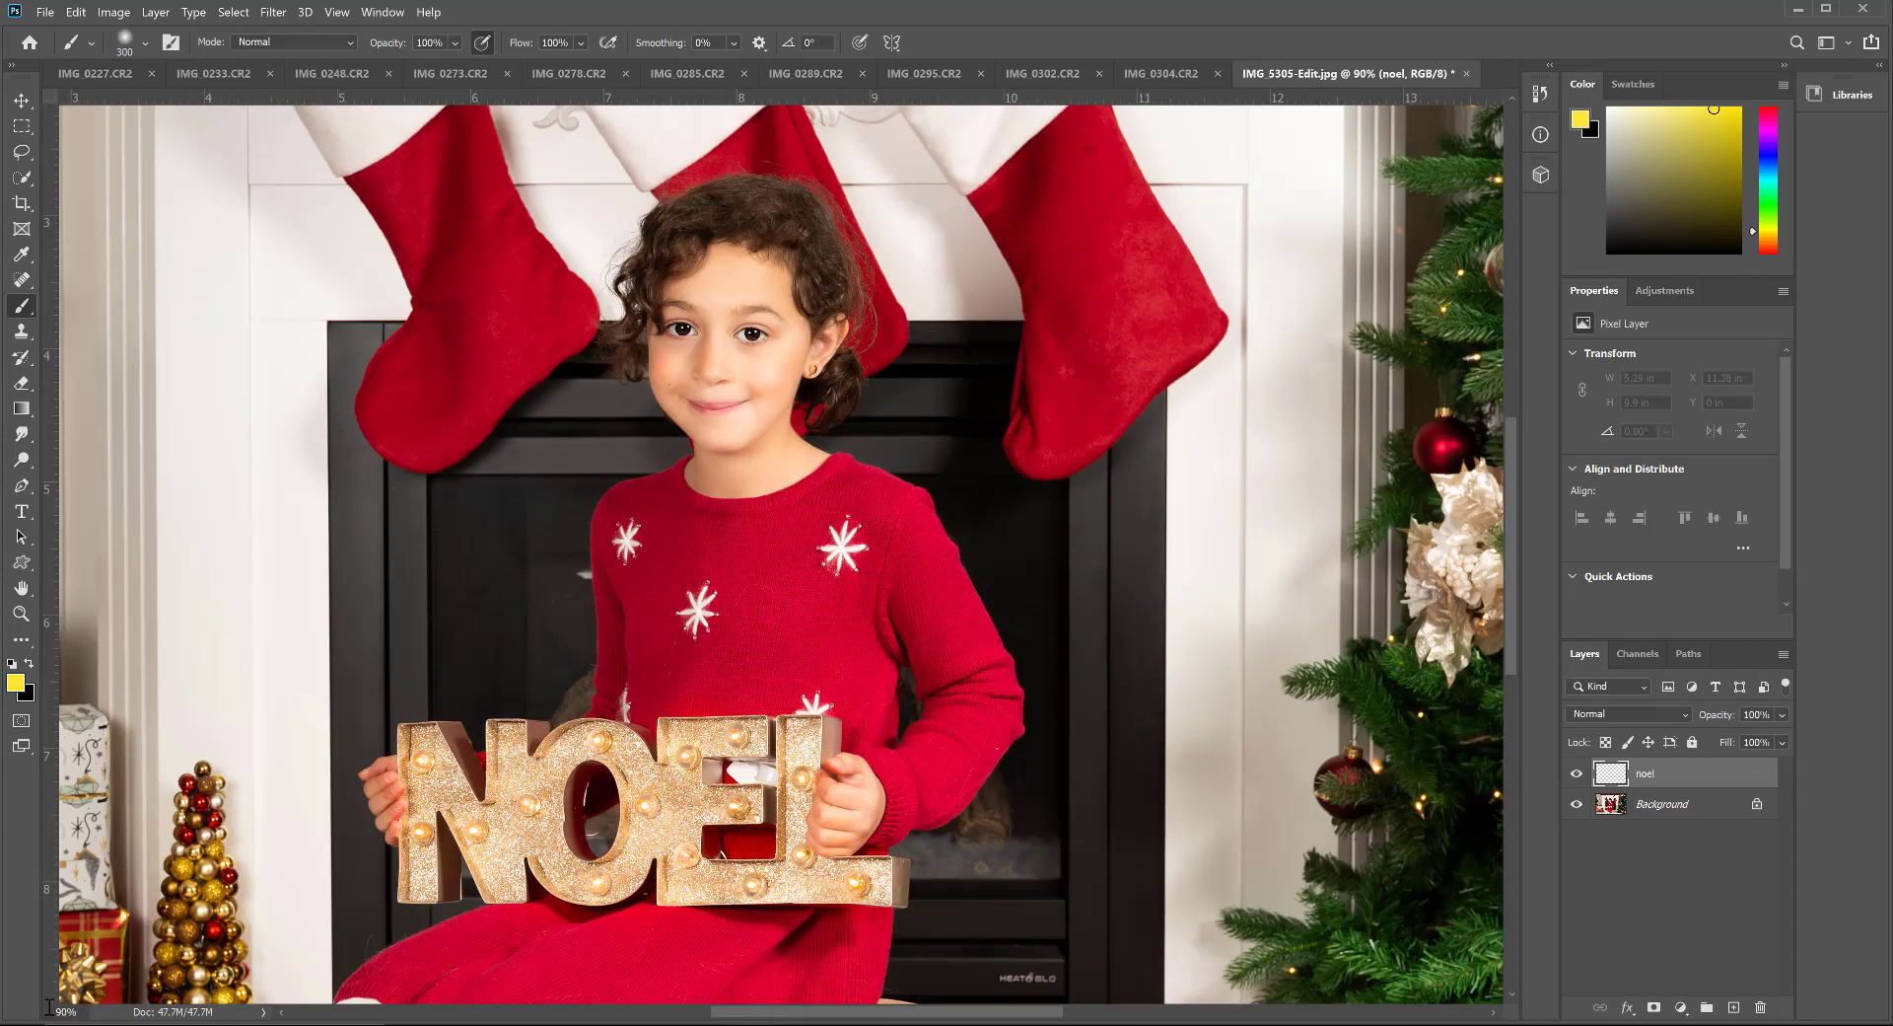
pyautogui.scroll(-2, 592, 715)
pyautogui.scroll(-3, 591, 717)
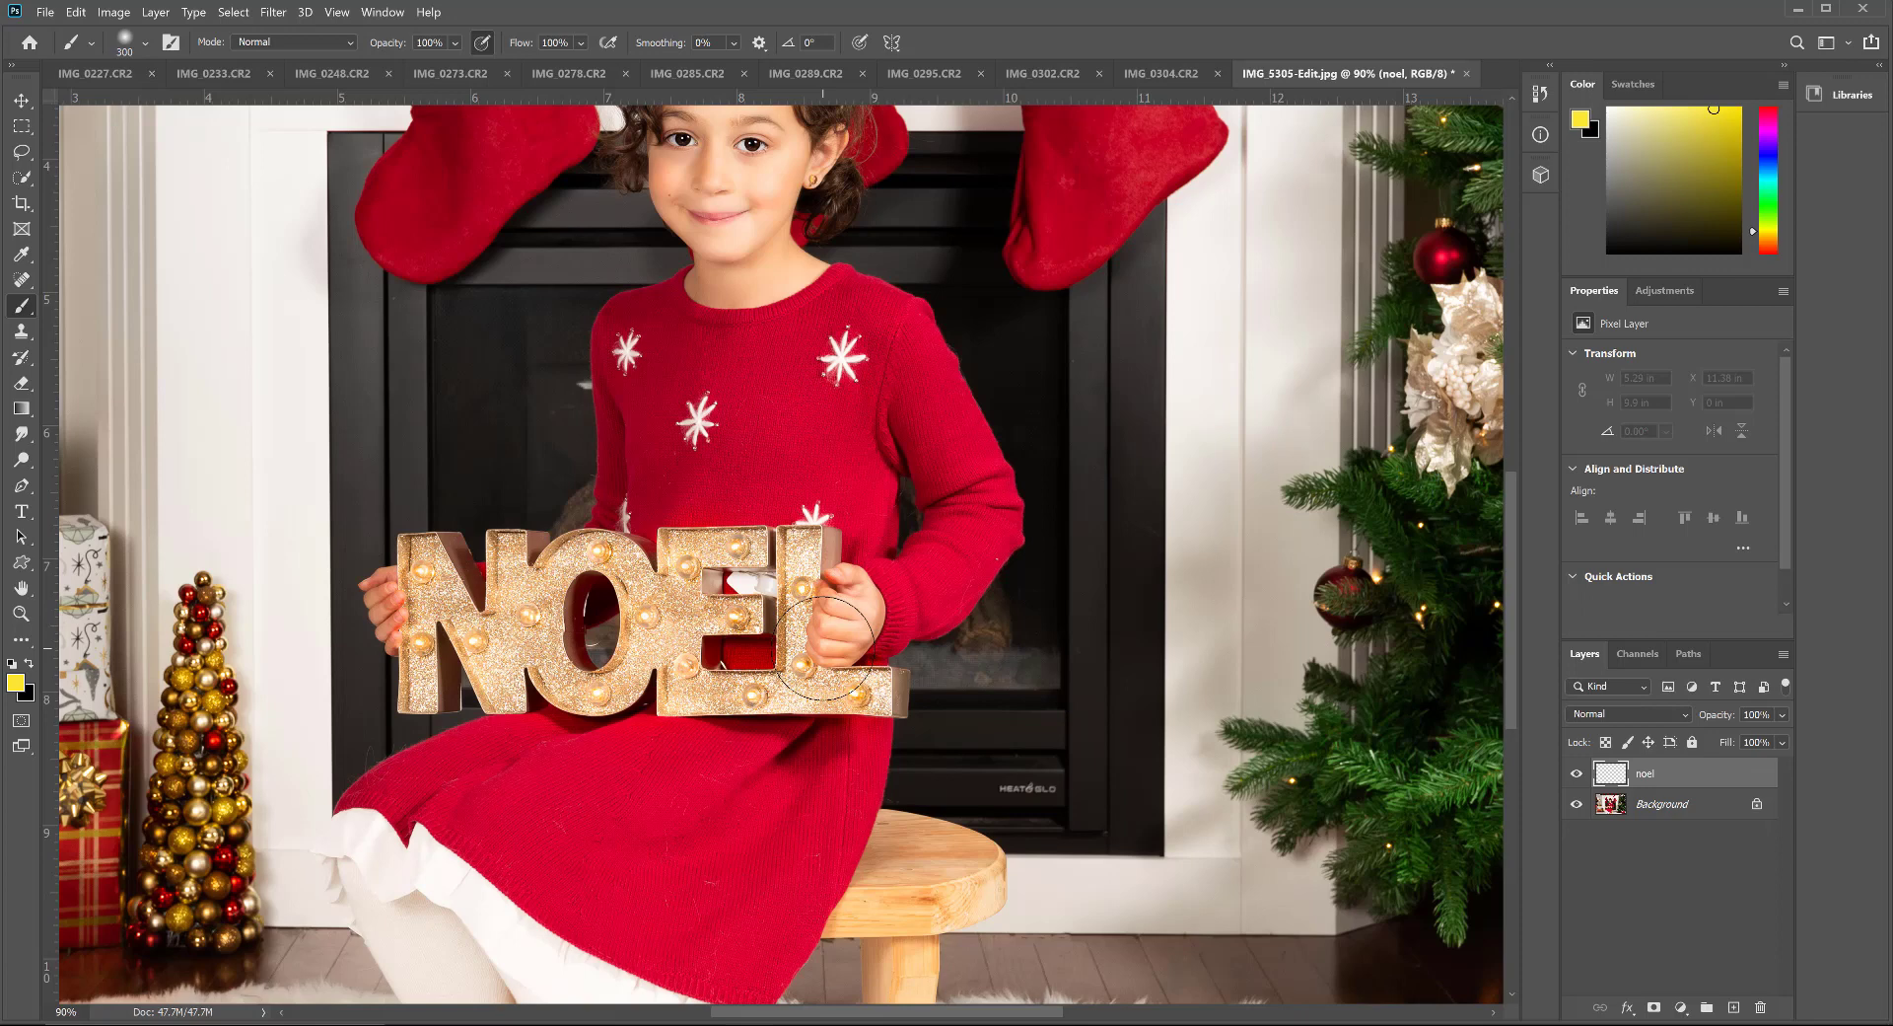
pyautogui.click(23, 255)
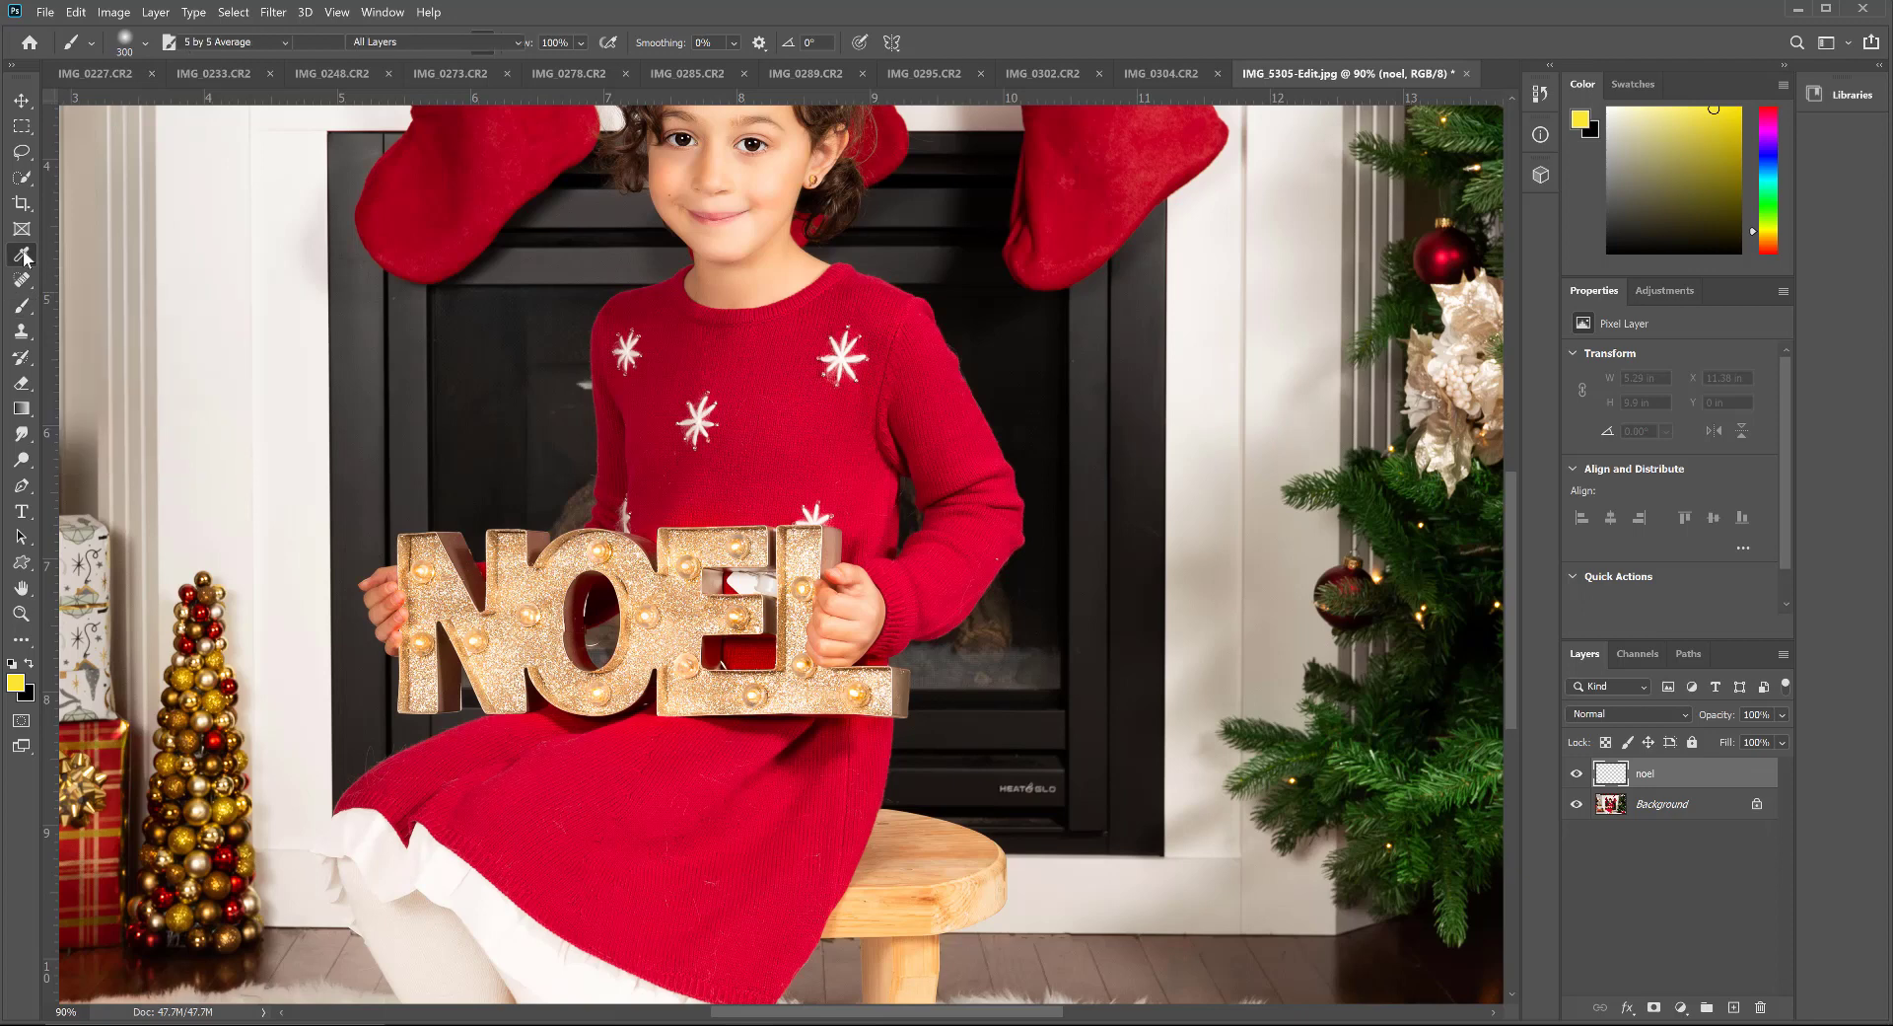
pyautogui.click(533, 592)
pyautogui.click(546, 628)
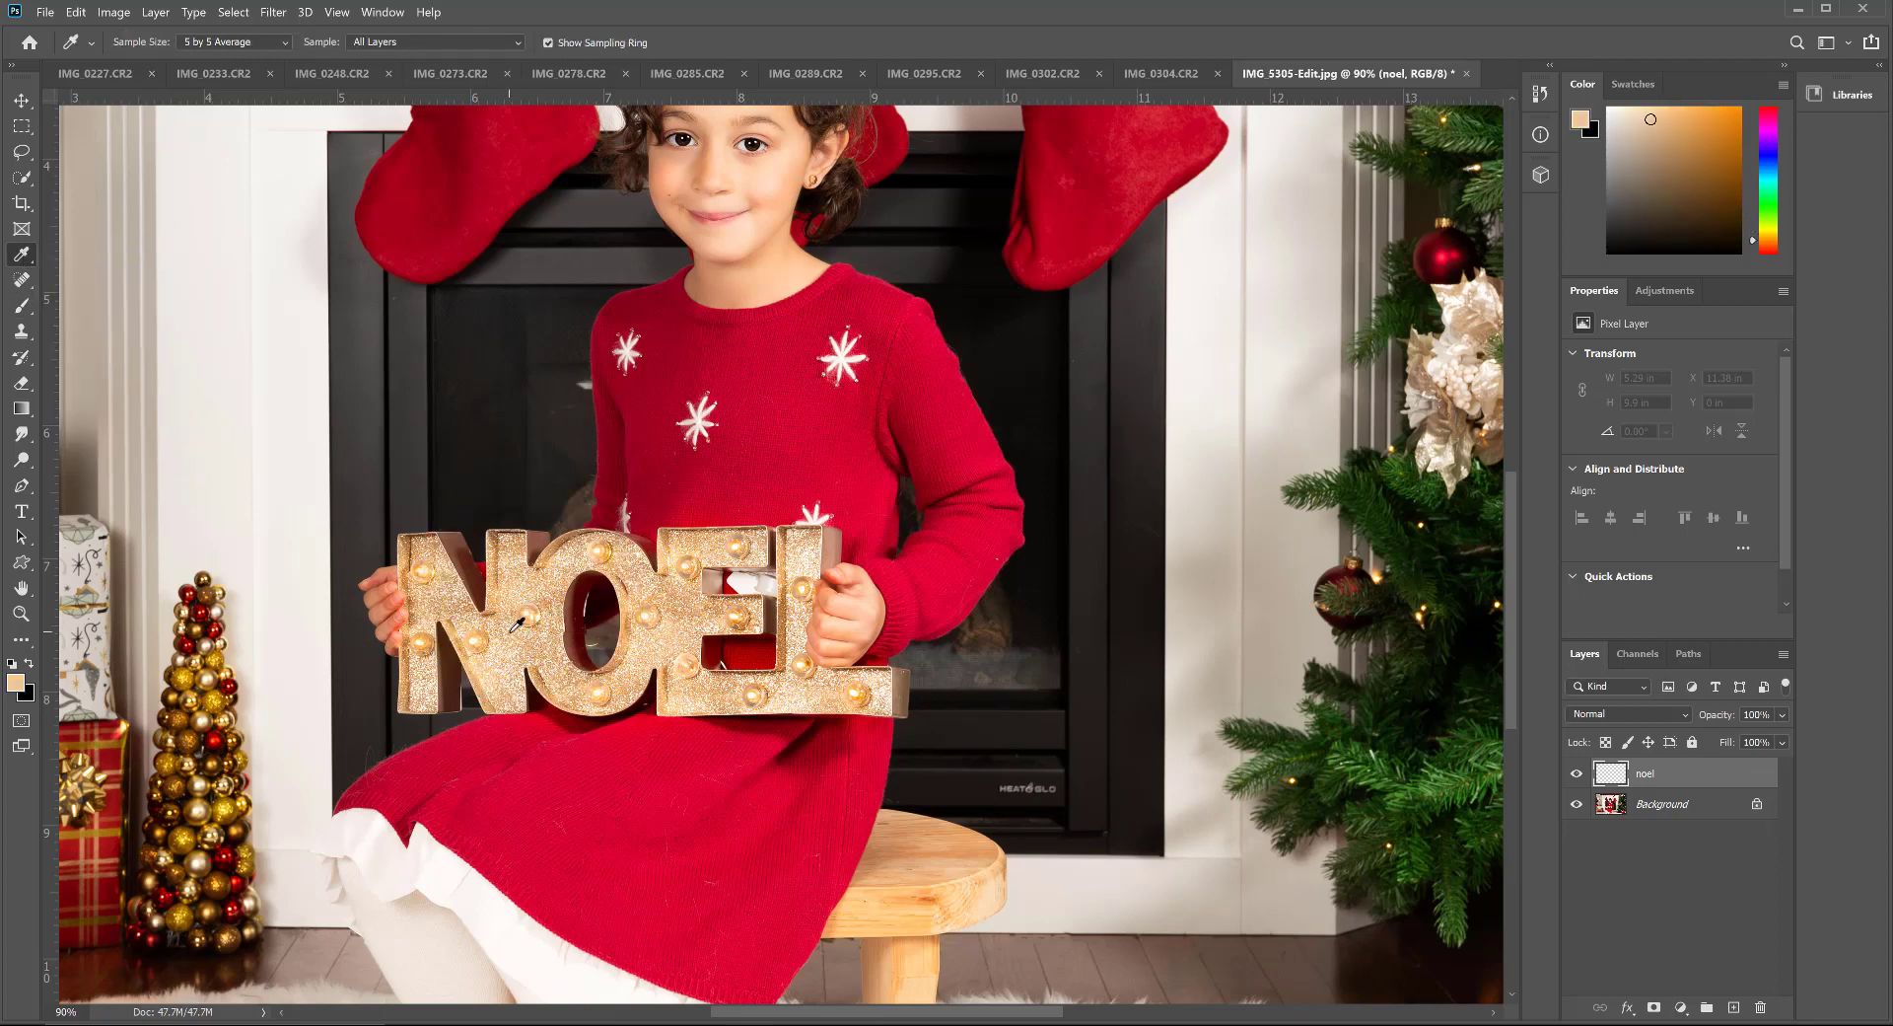
pyautogui.click(496, 641)
pyautogui.click(487, 641)
pyautogui.click(17, 684)
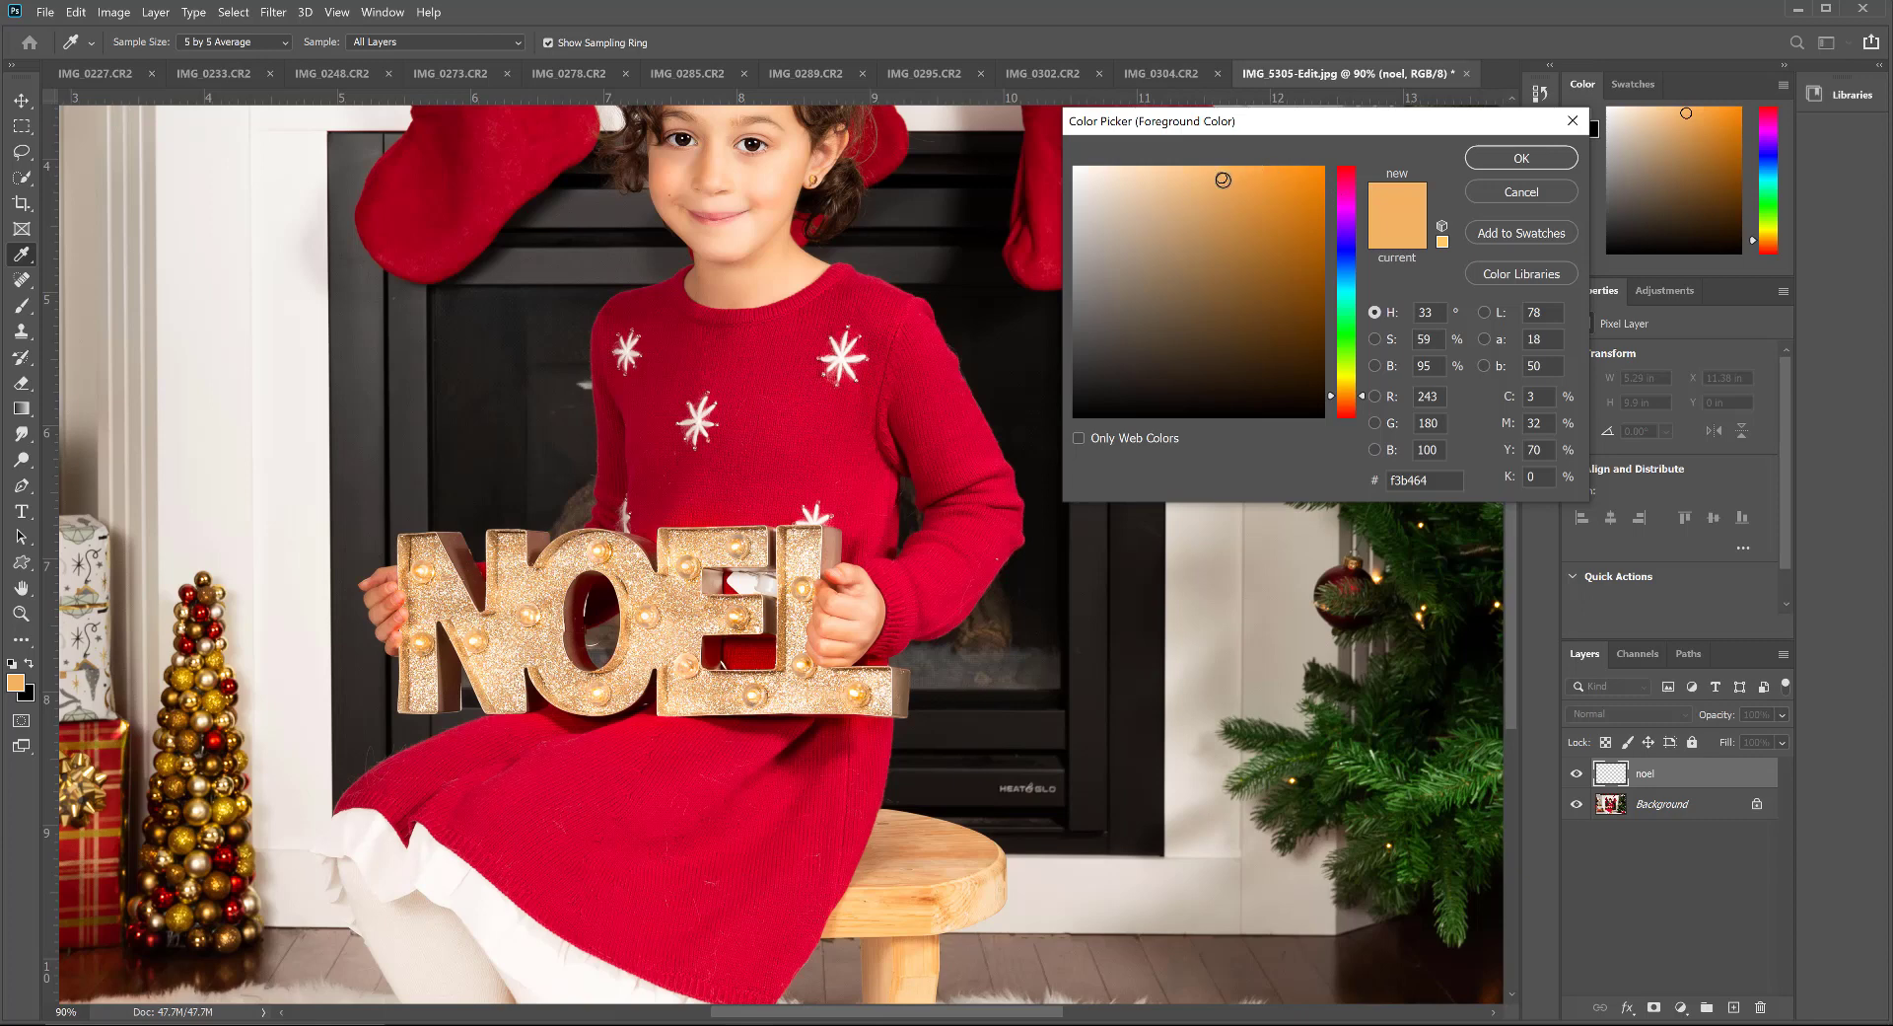
pyautogui.click(1320, 179)
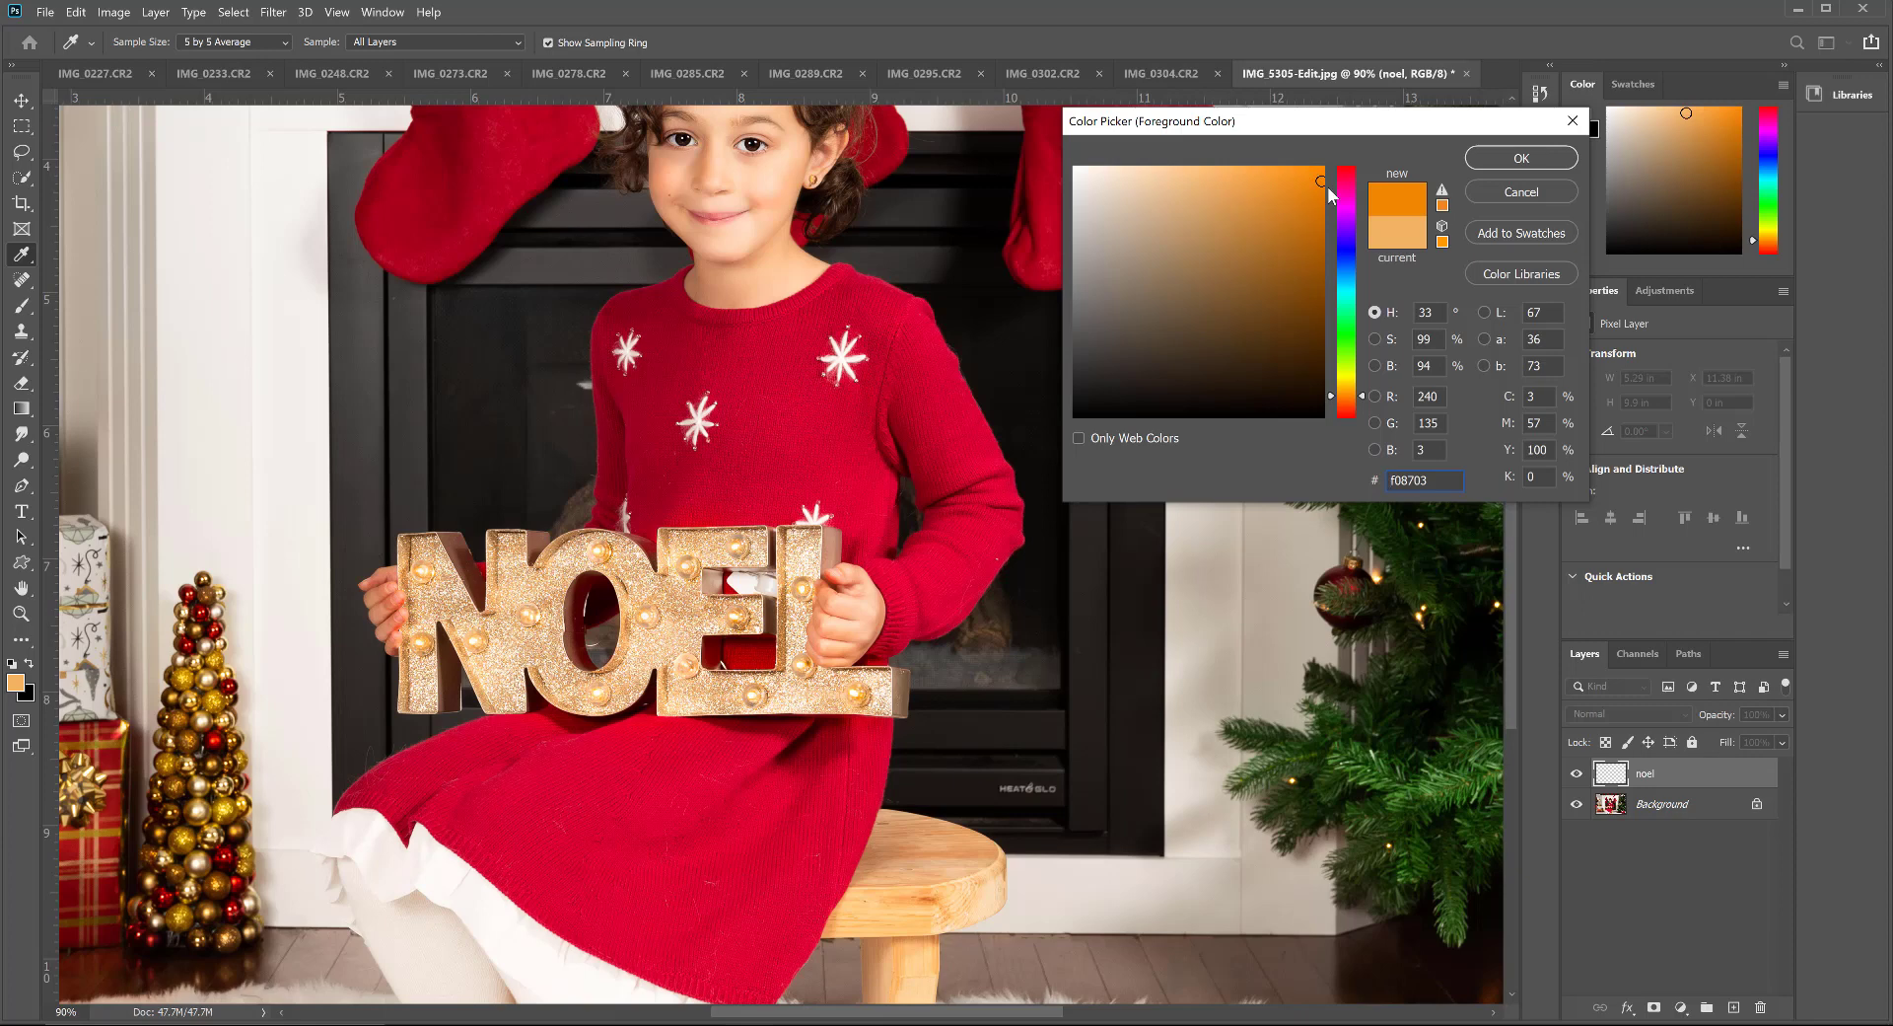
pyautogui.click(1511, 161)
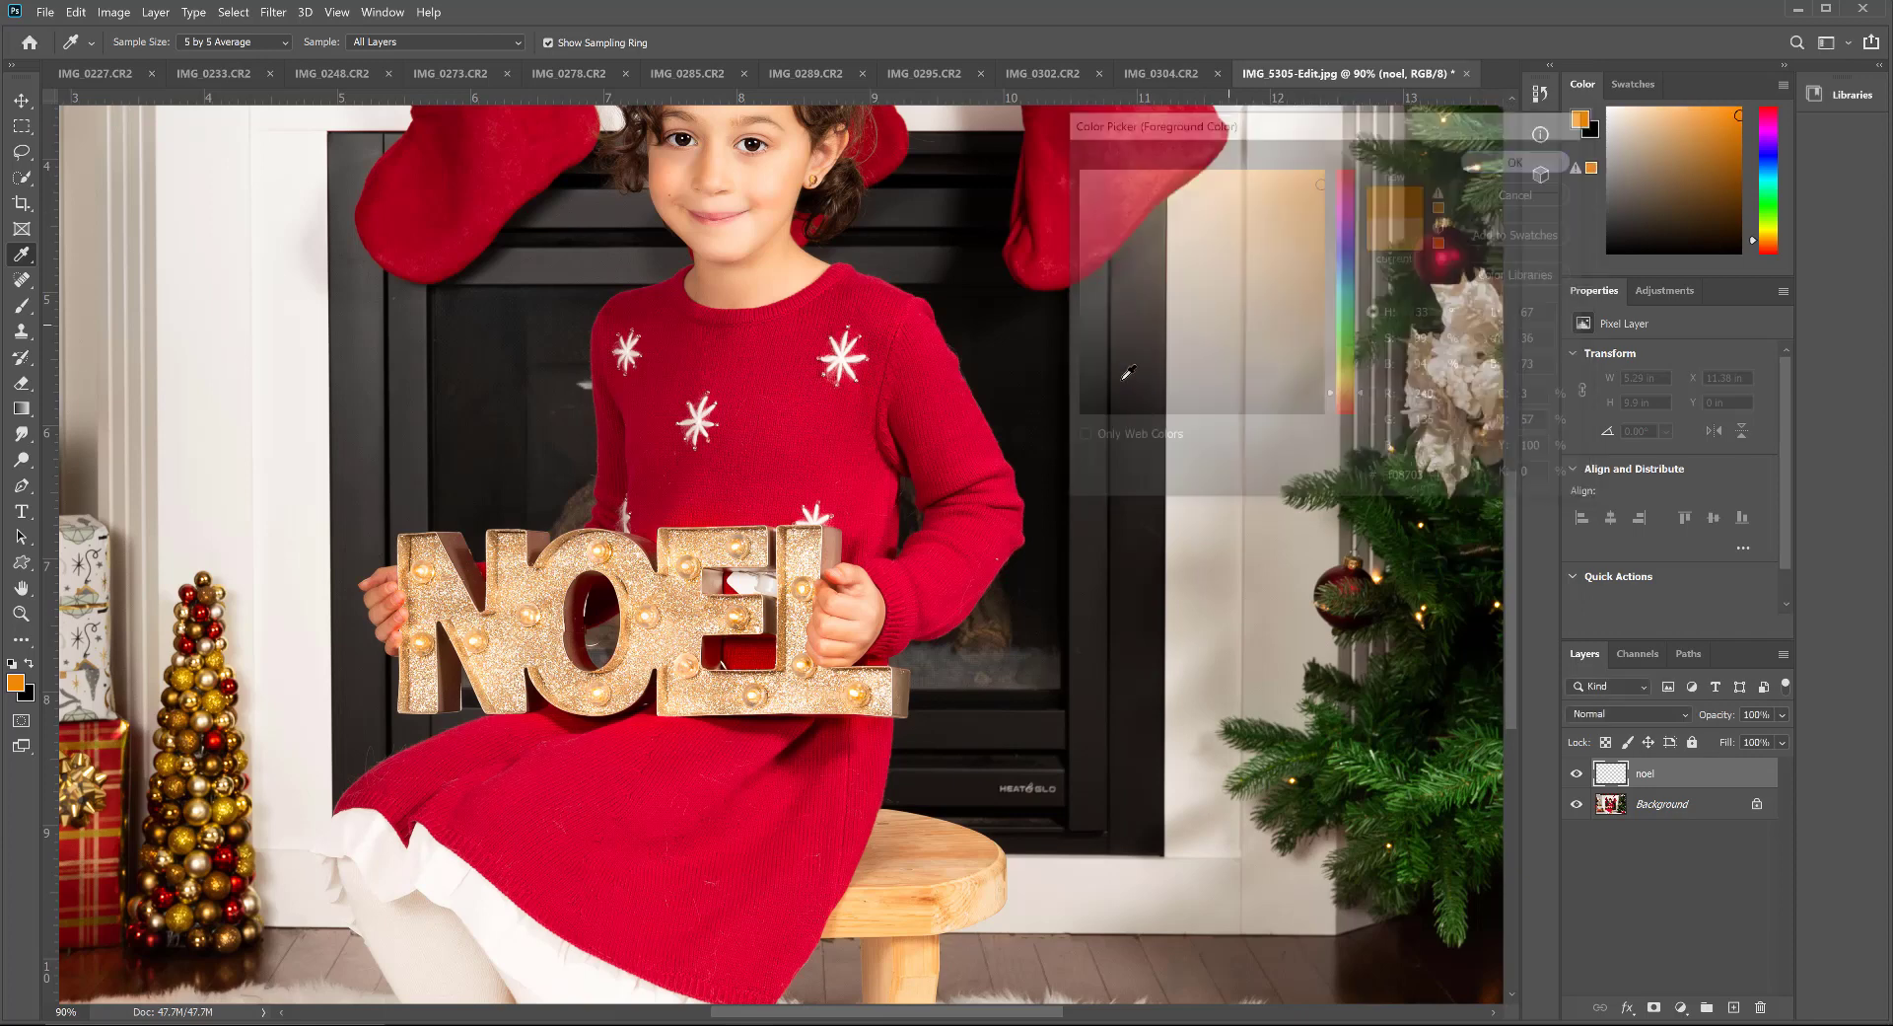
# Step: Paint soft orange glows over the bulbs of all four NOEL letters with a 250 px brush
pyautogui.click(24, 309)
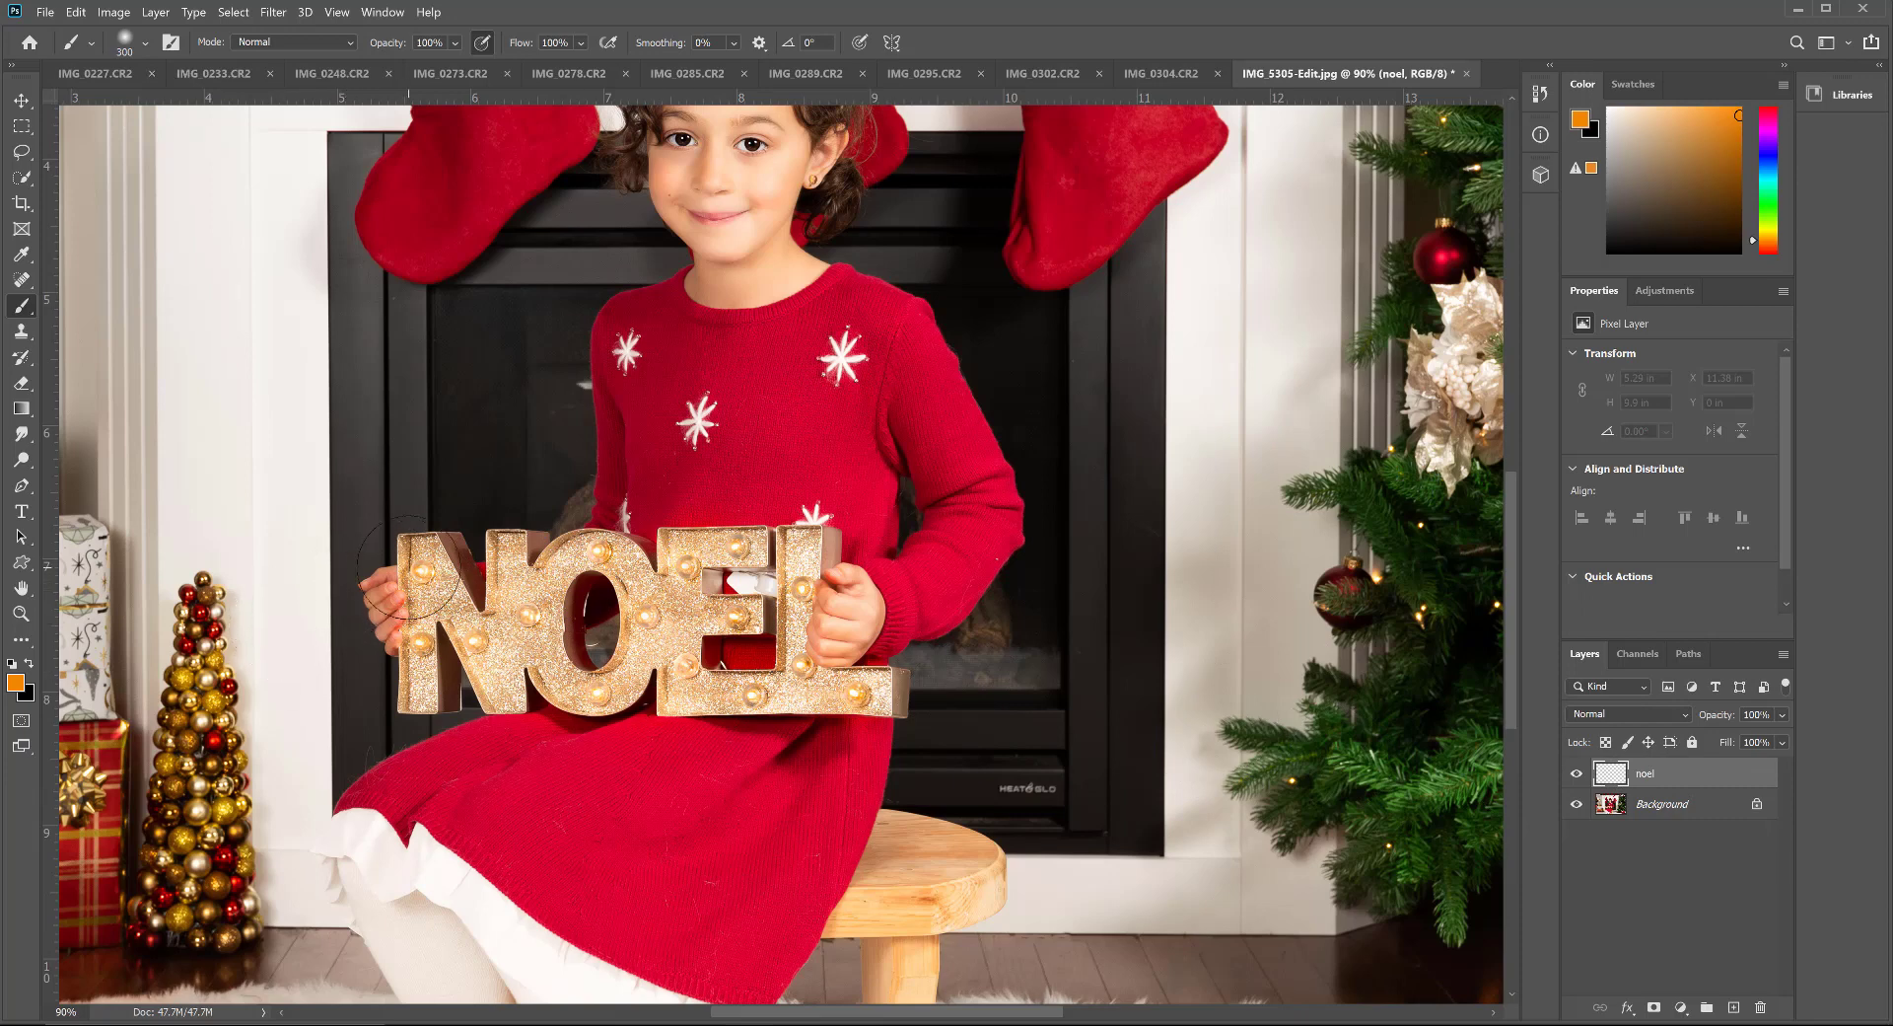
pyautogui.press('[')
pyautogui.moveTo(422, 570)
pyautogui.mouseDown()
pyautogui.moveTo(399, 643)
pyautogui.moveTo(471, 653)
pyautogui.mouseUp()
pyautogui.click(526, 612)
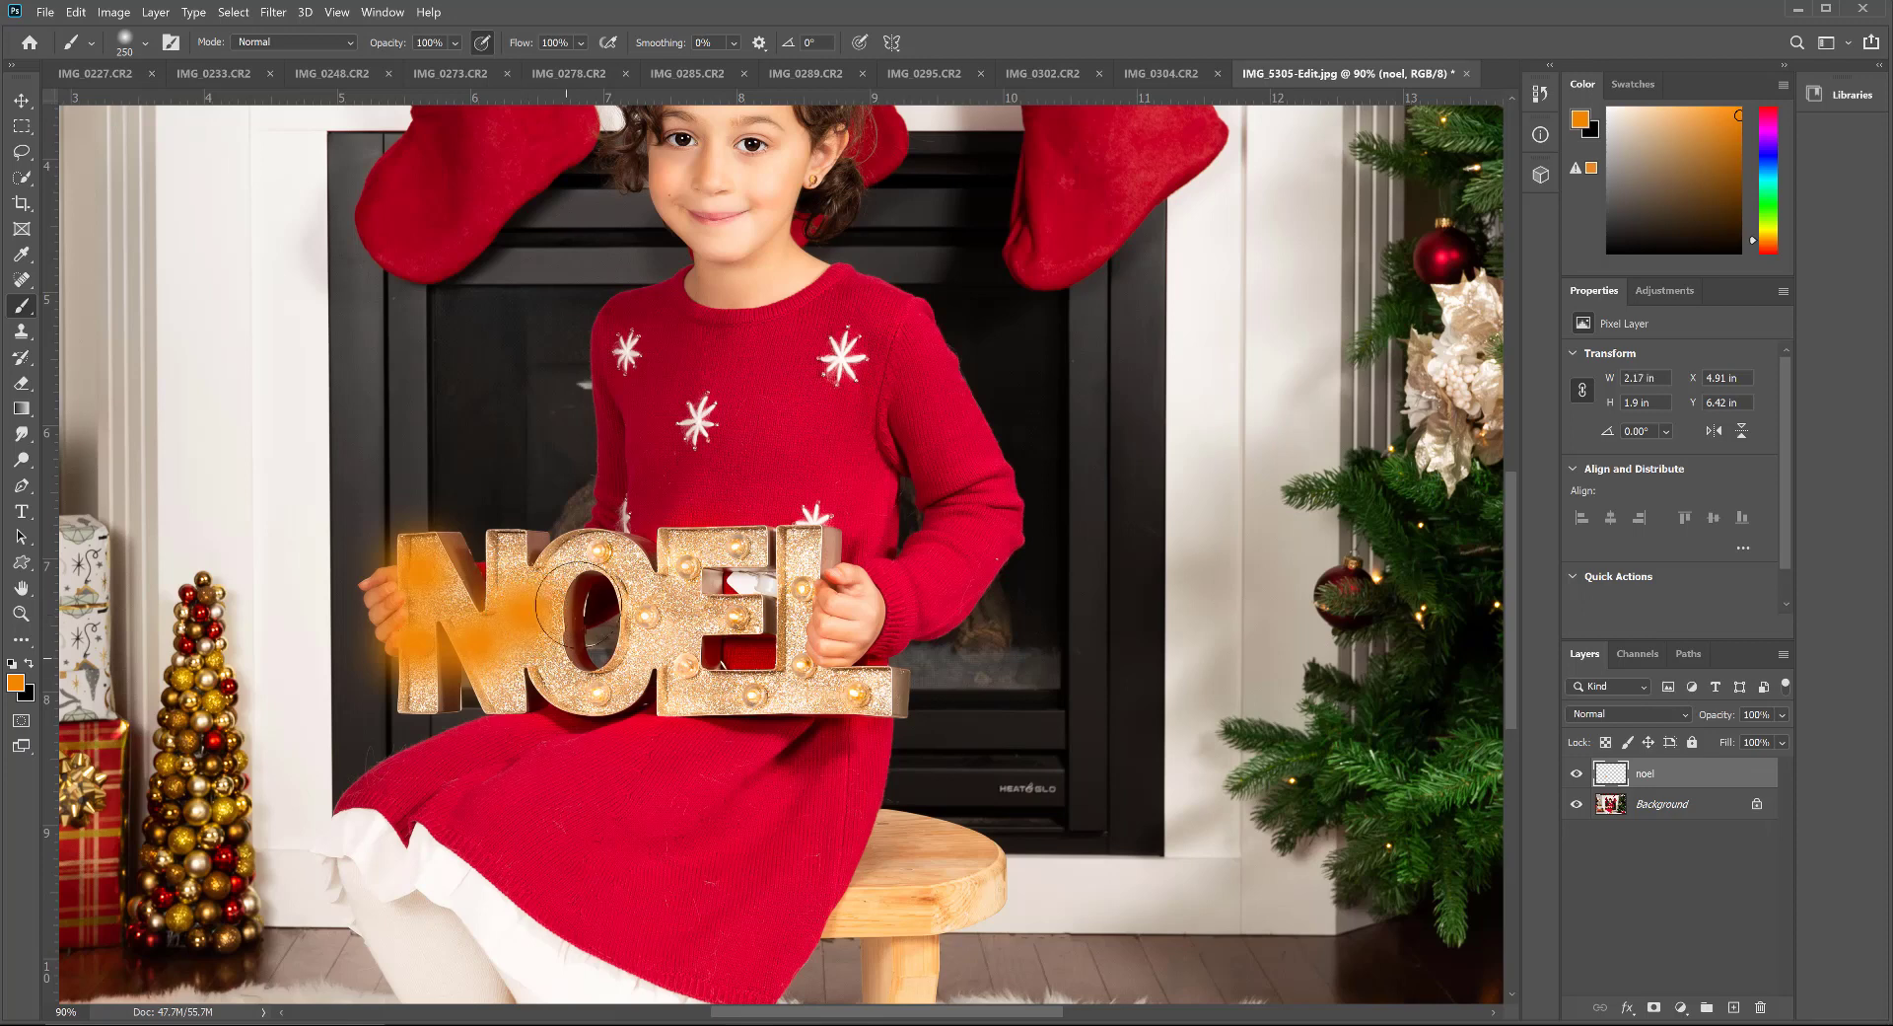
pyautogui.click(592, 547)
pyautogui.click(646, 616)
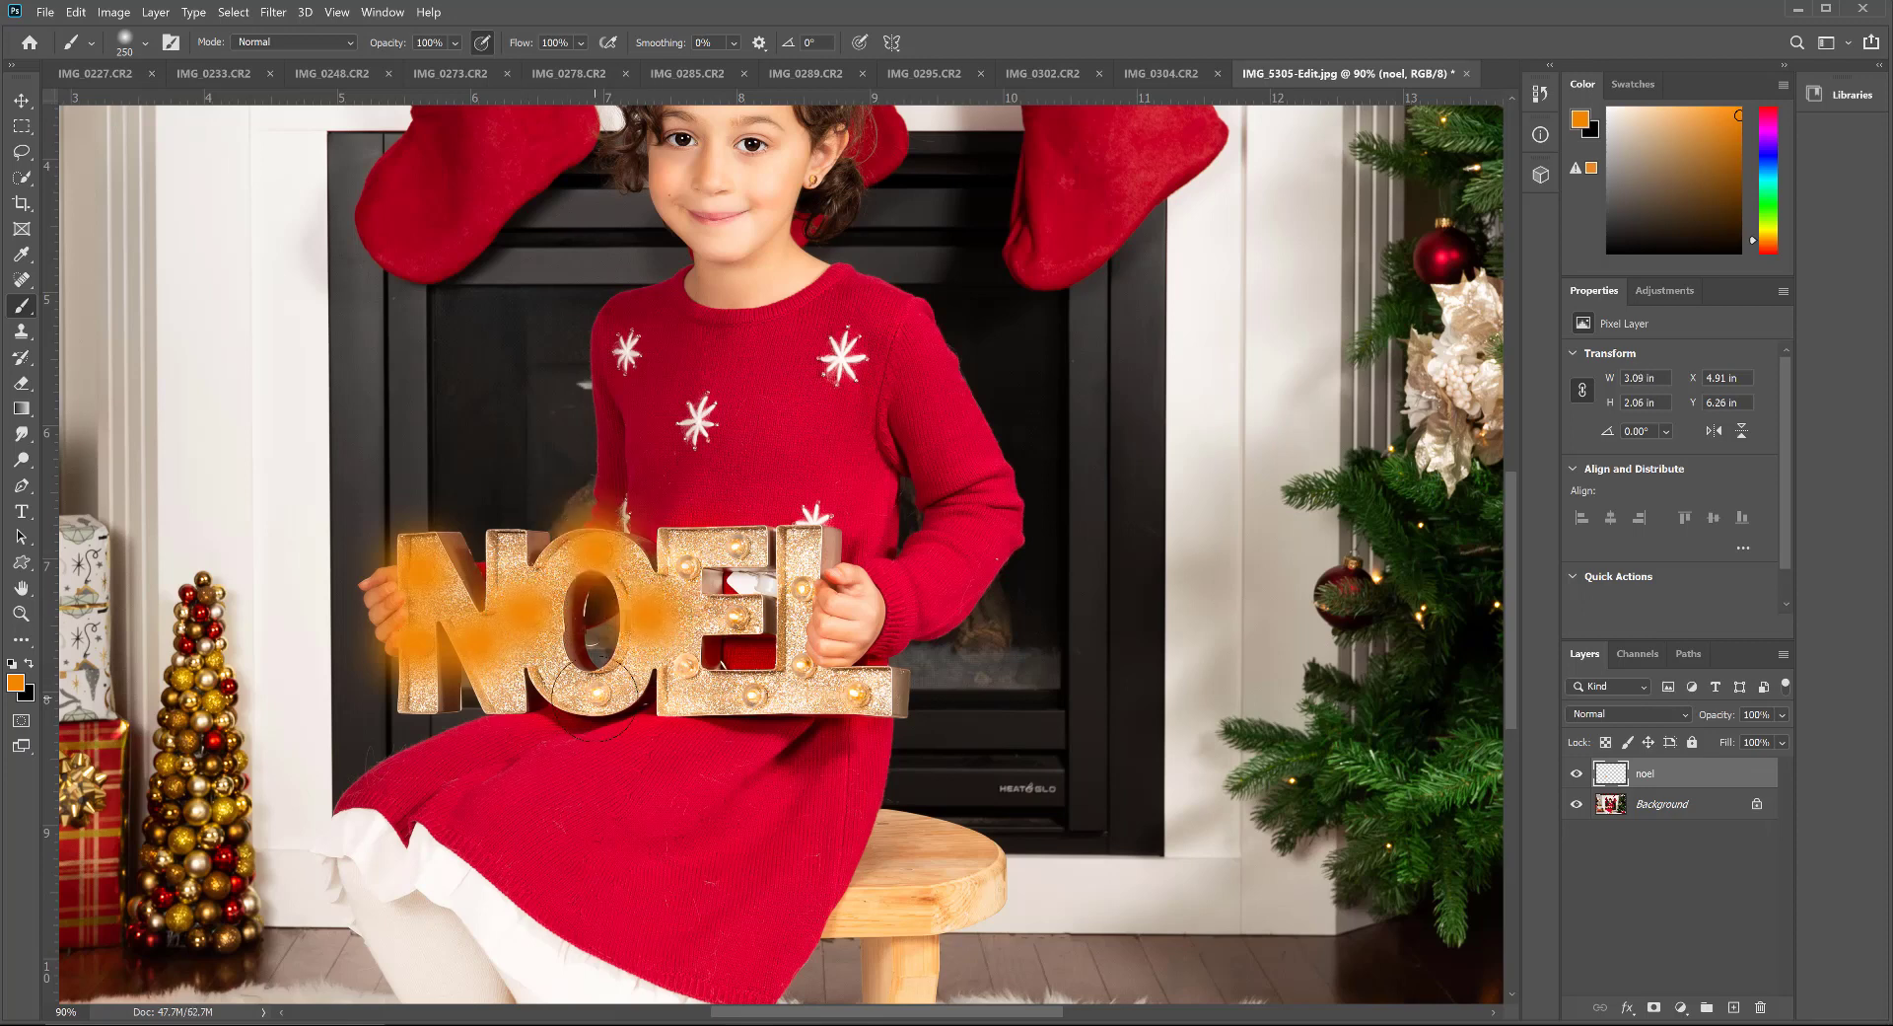
pyautogui.click(592, 696)
pyautogui.click(680, 656)
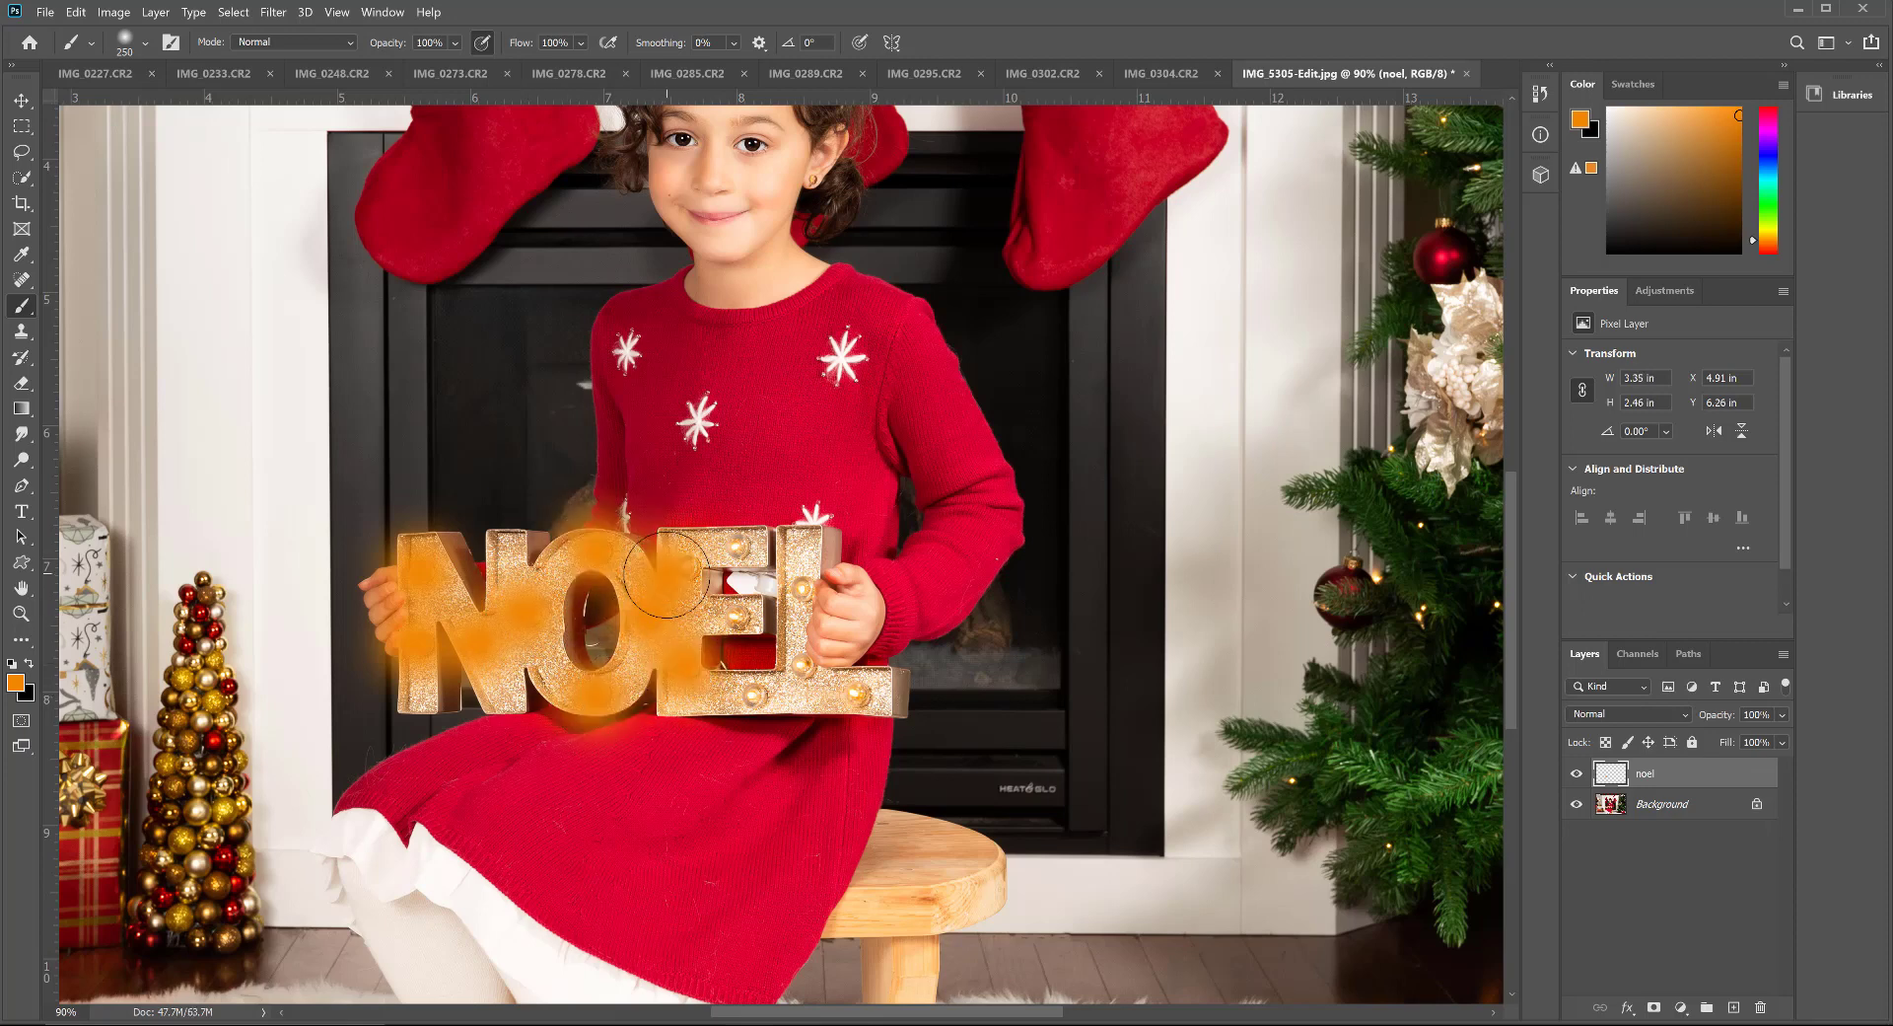
pyautogui.click(735, 542)
pyautogui.click(727, 611)
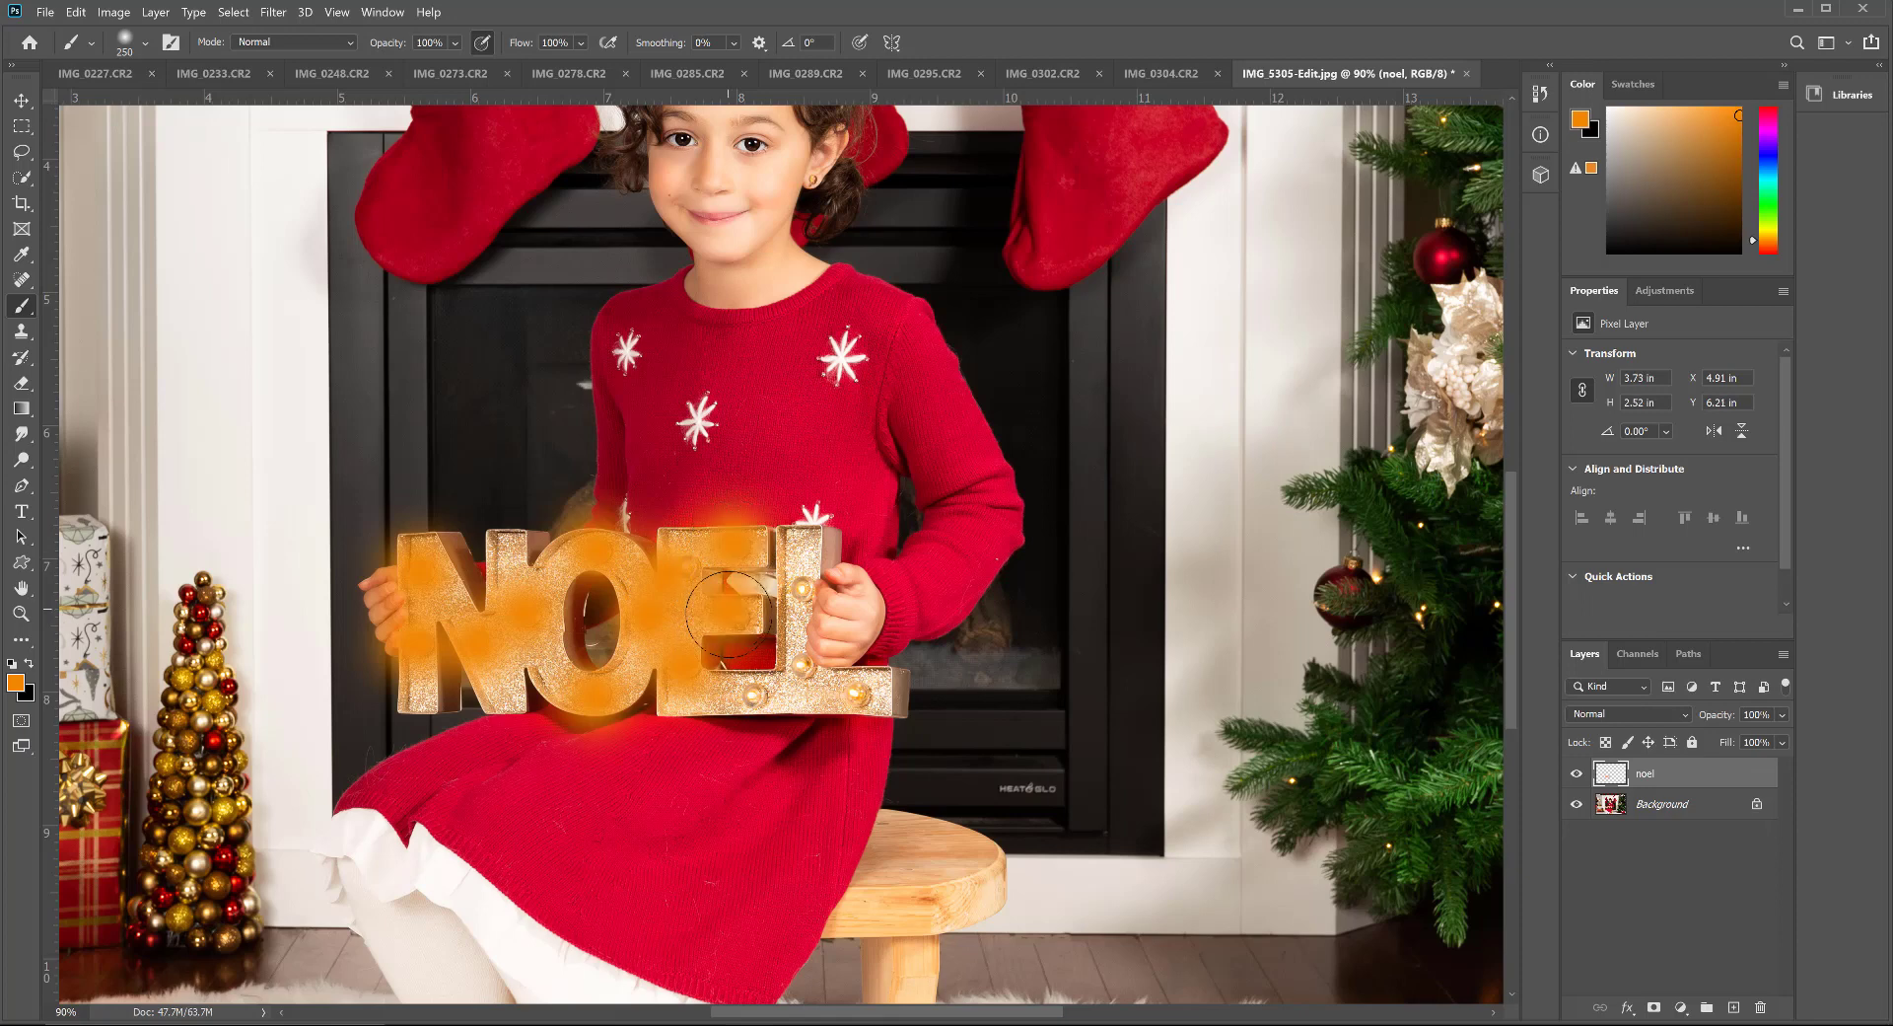
pyautogui.click(742, 687)
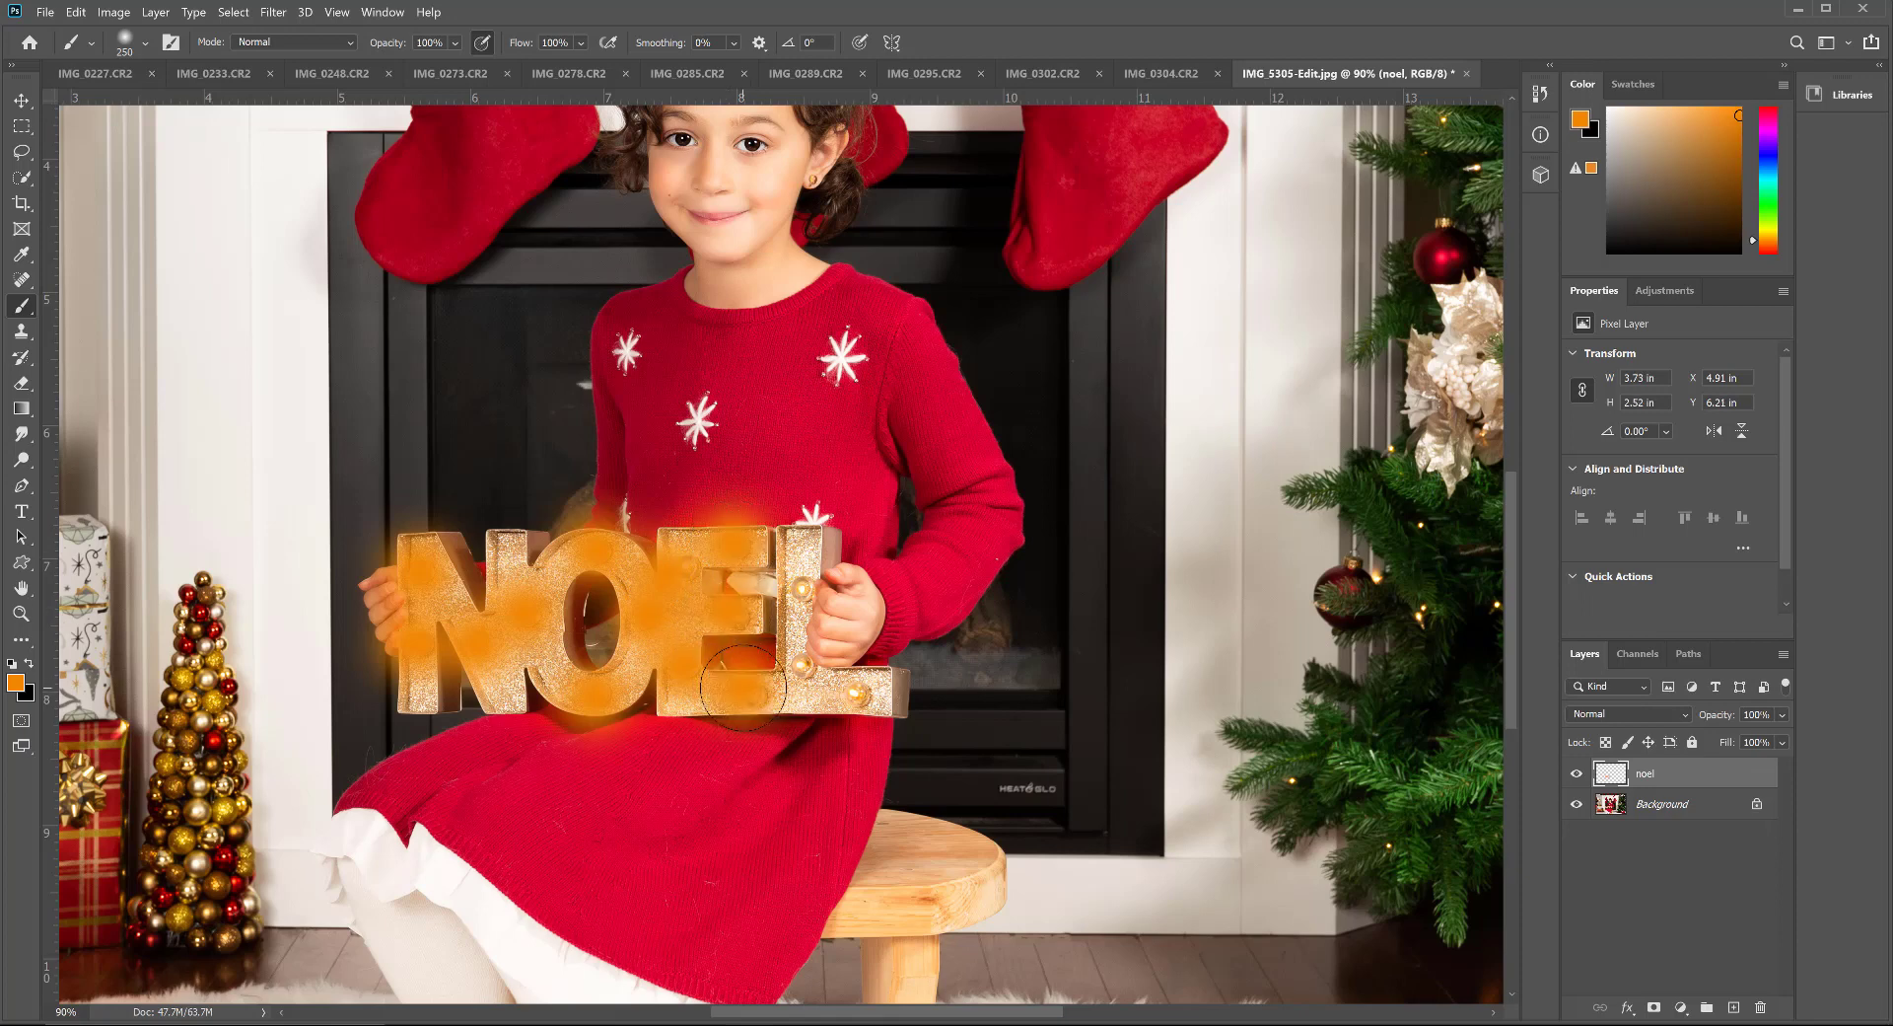
pyautogui.click(867, 696)
pyautogui.click(799, 663)
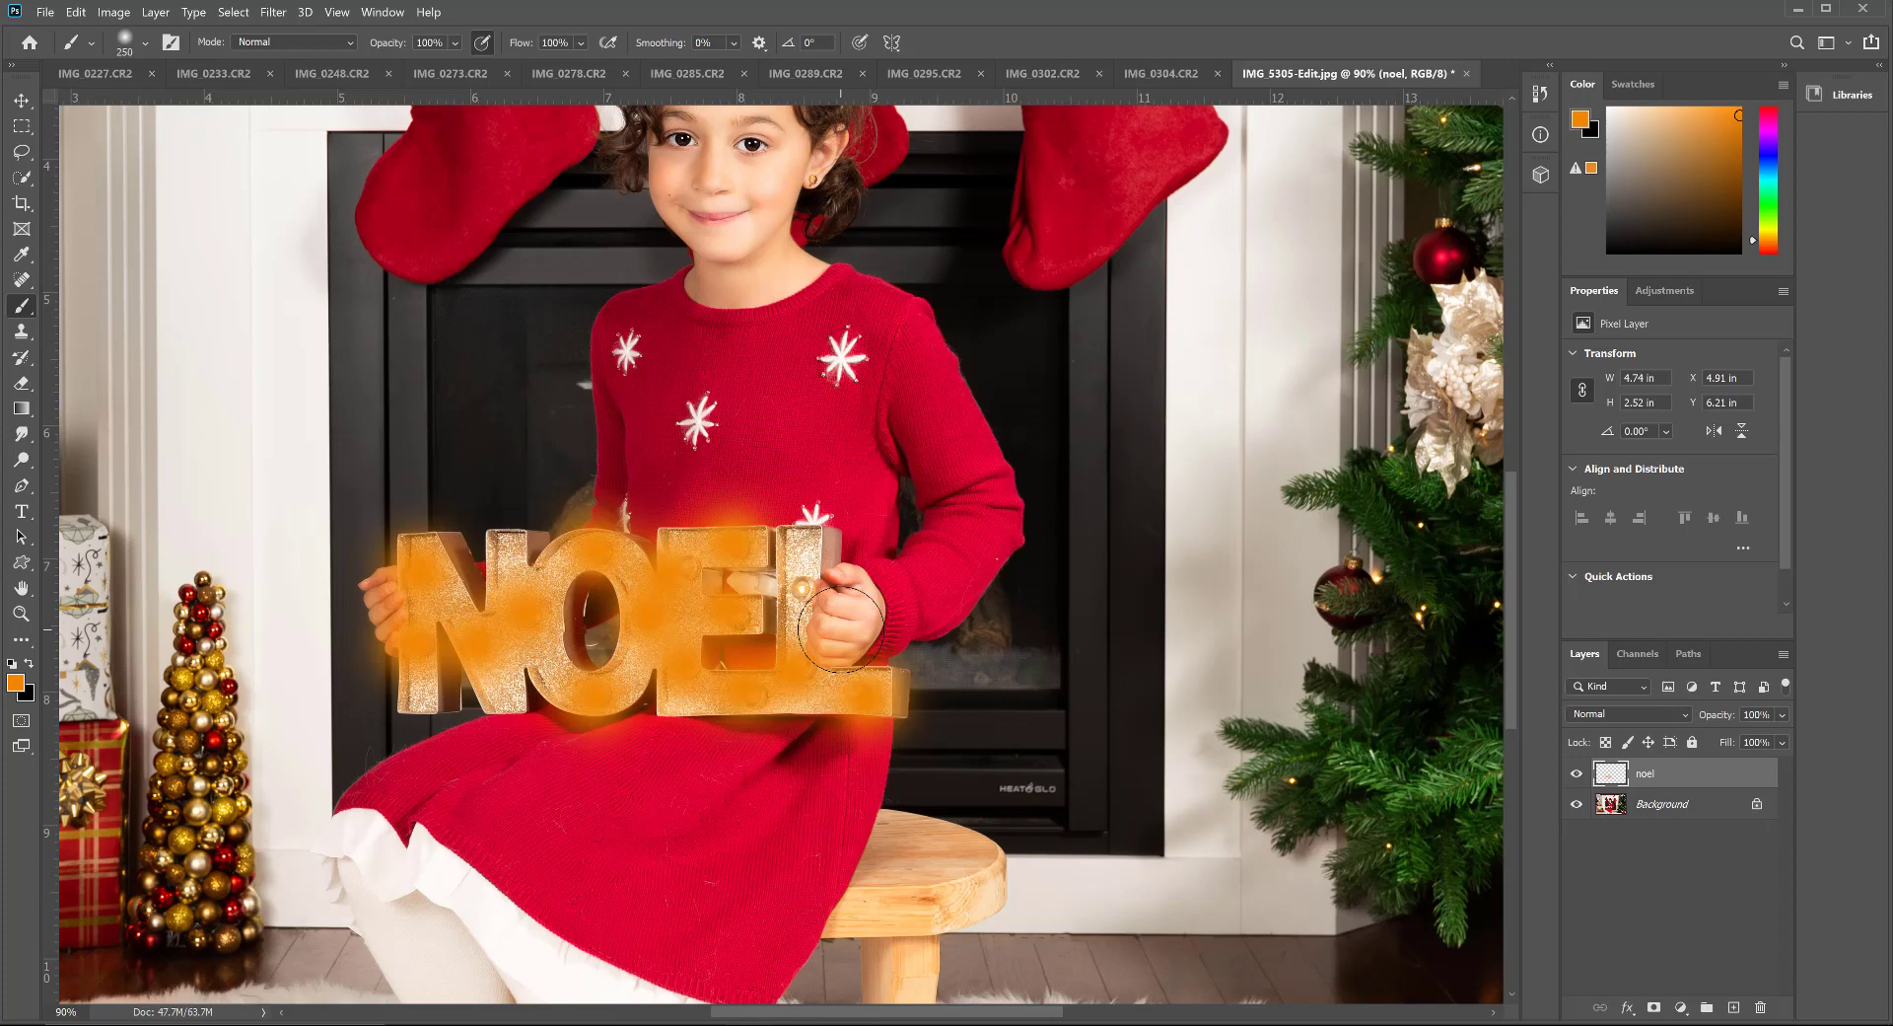
pyautogui.click(805, 587)
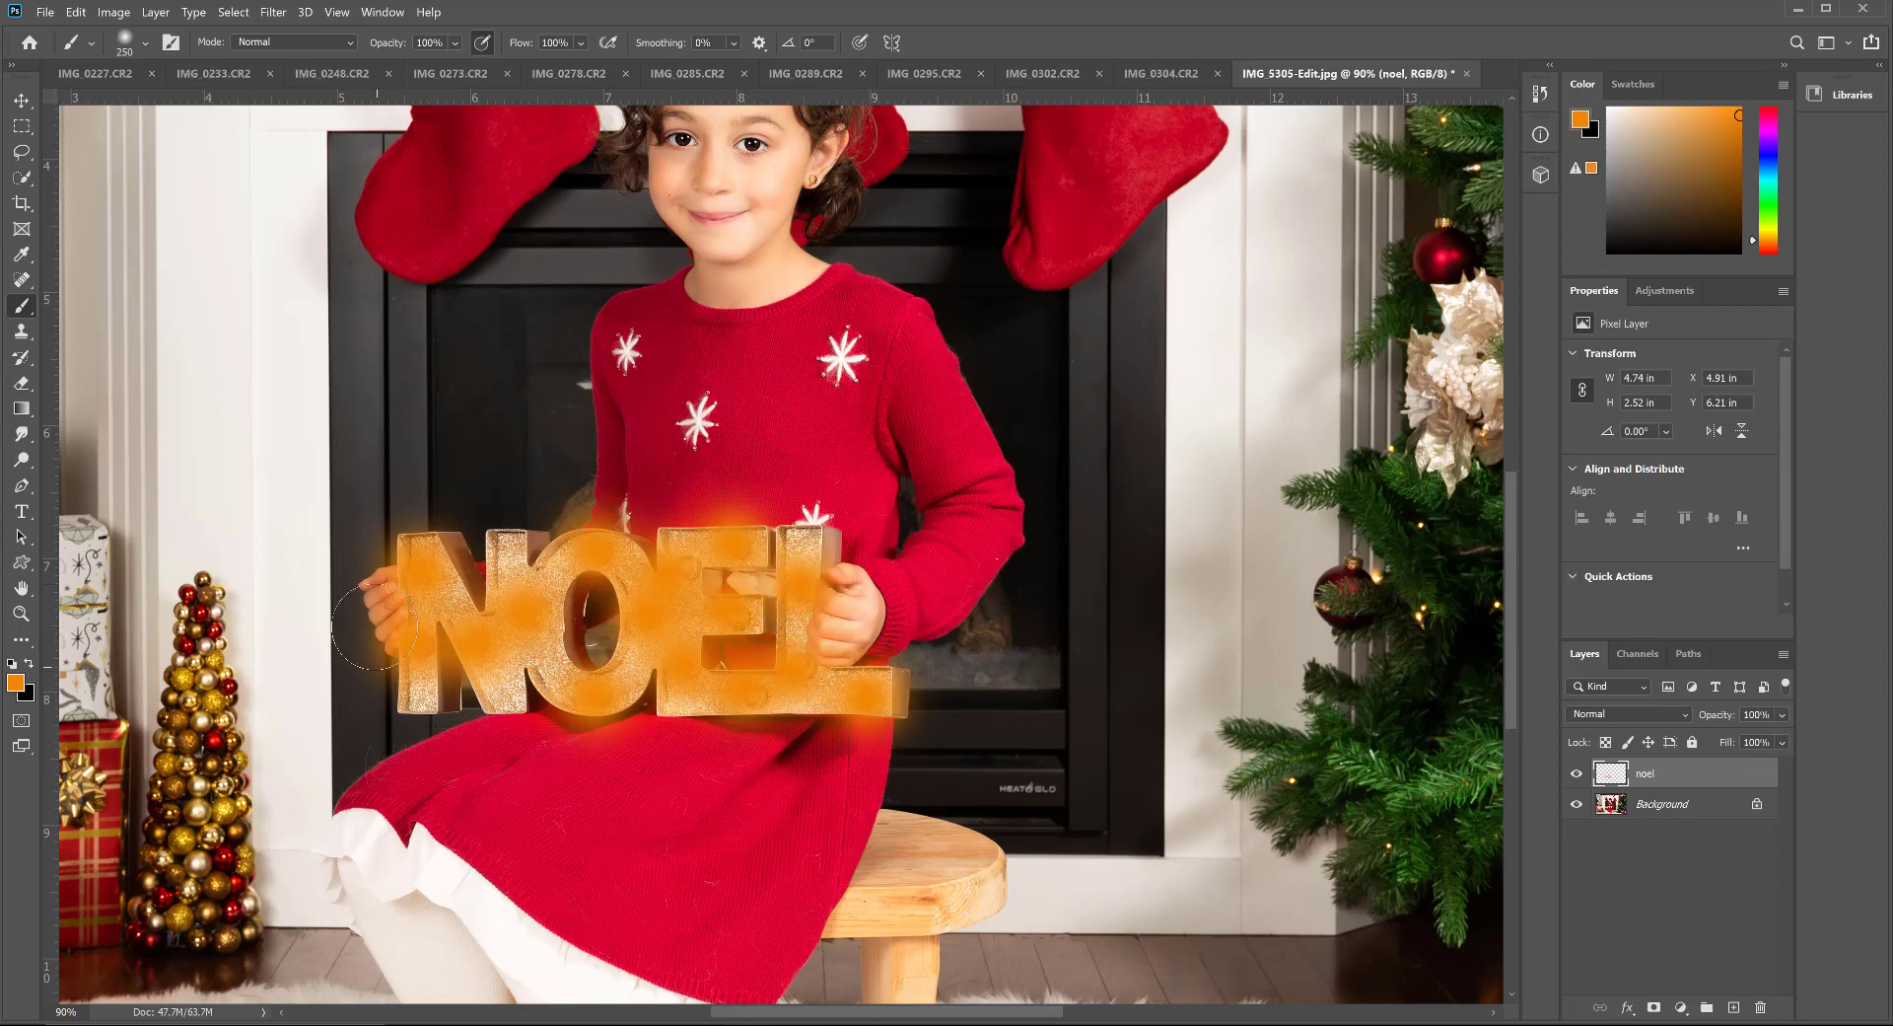
# Step: Set the foreground color to a warm off-white, f8f0e6
pyautogui.click(16, 683)
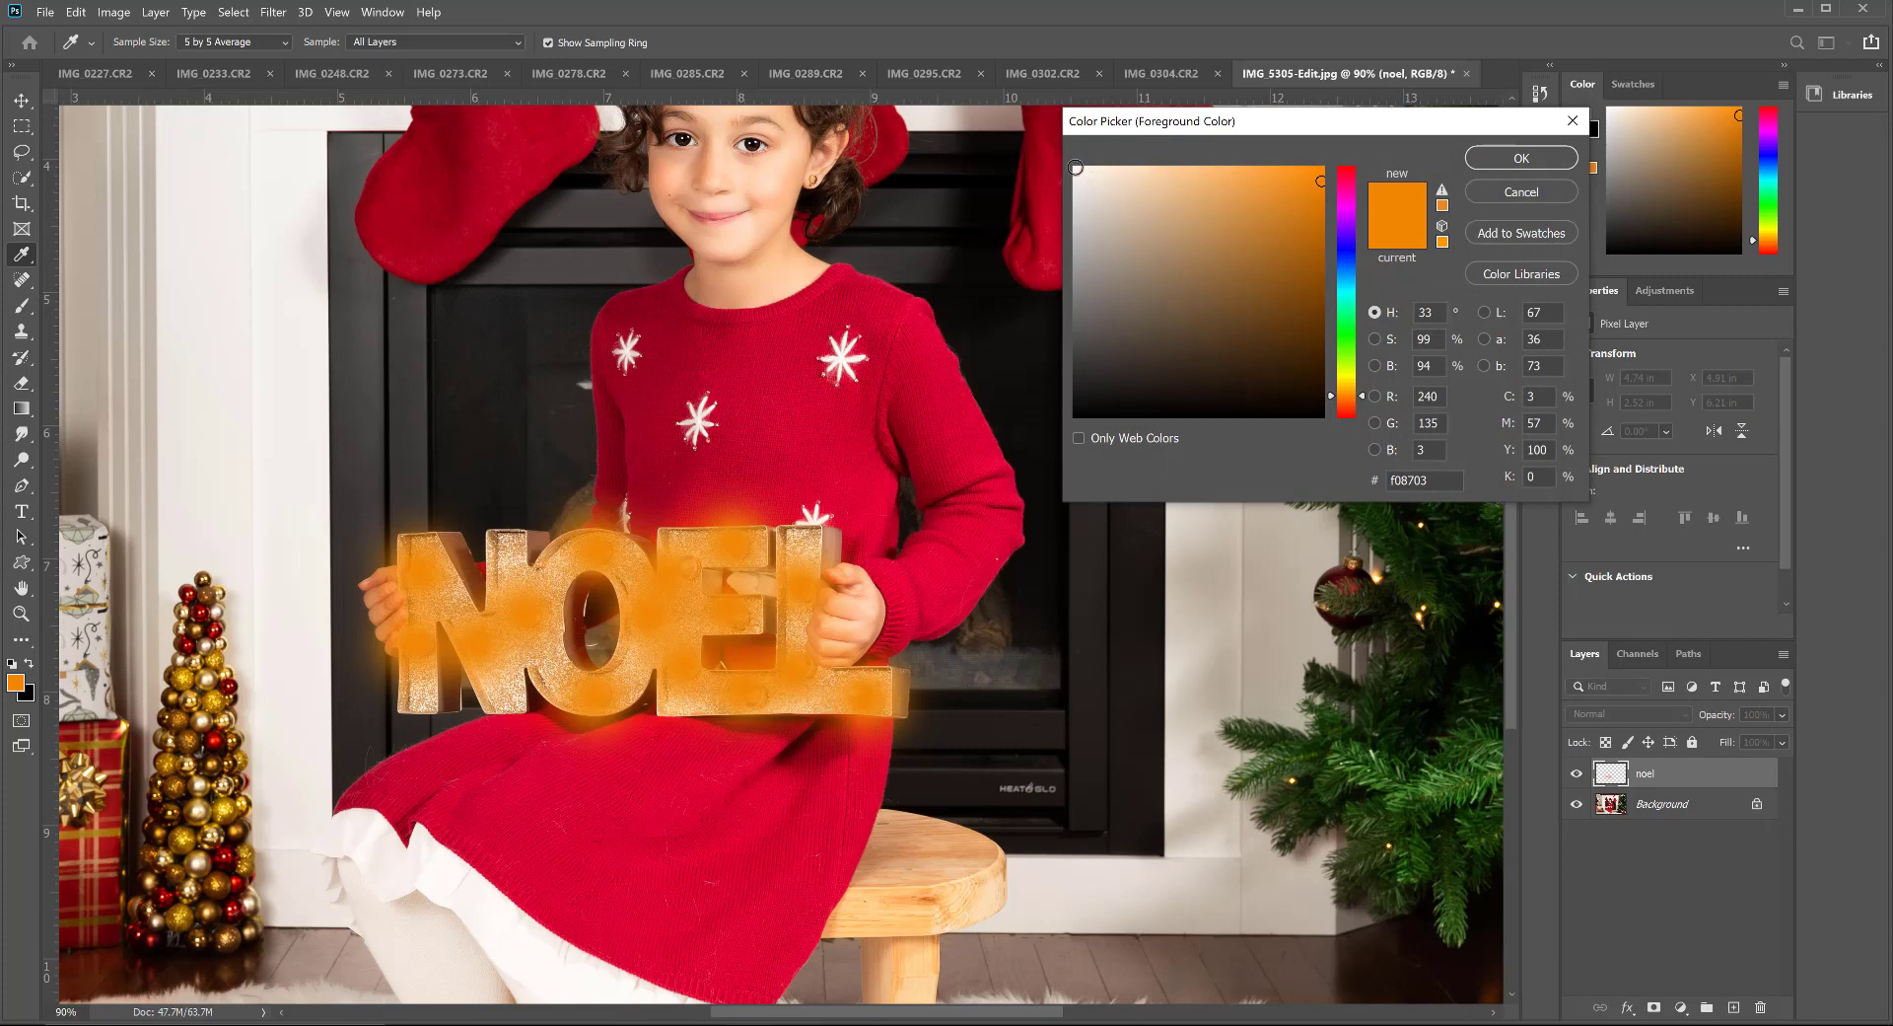
pyautogui.click(1092, 173)
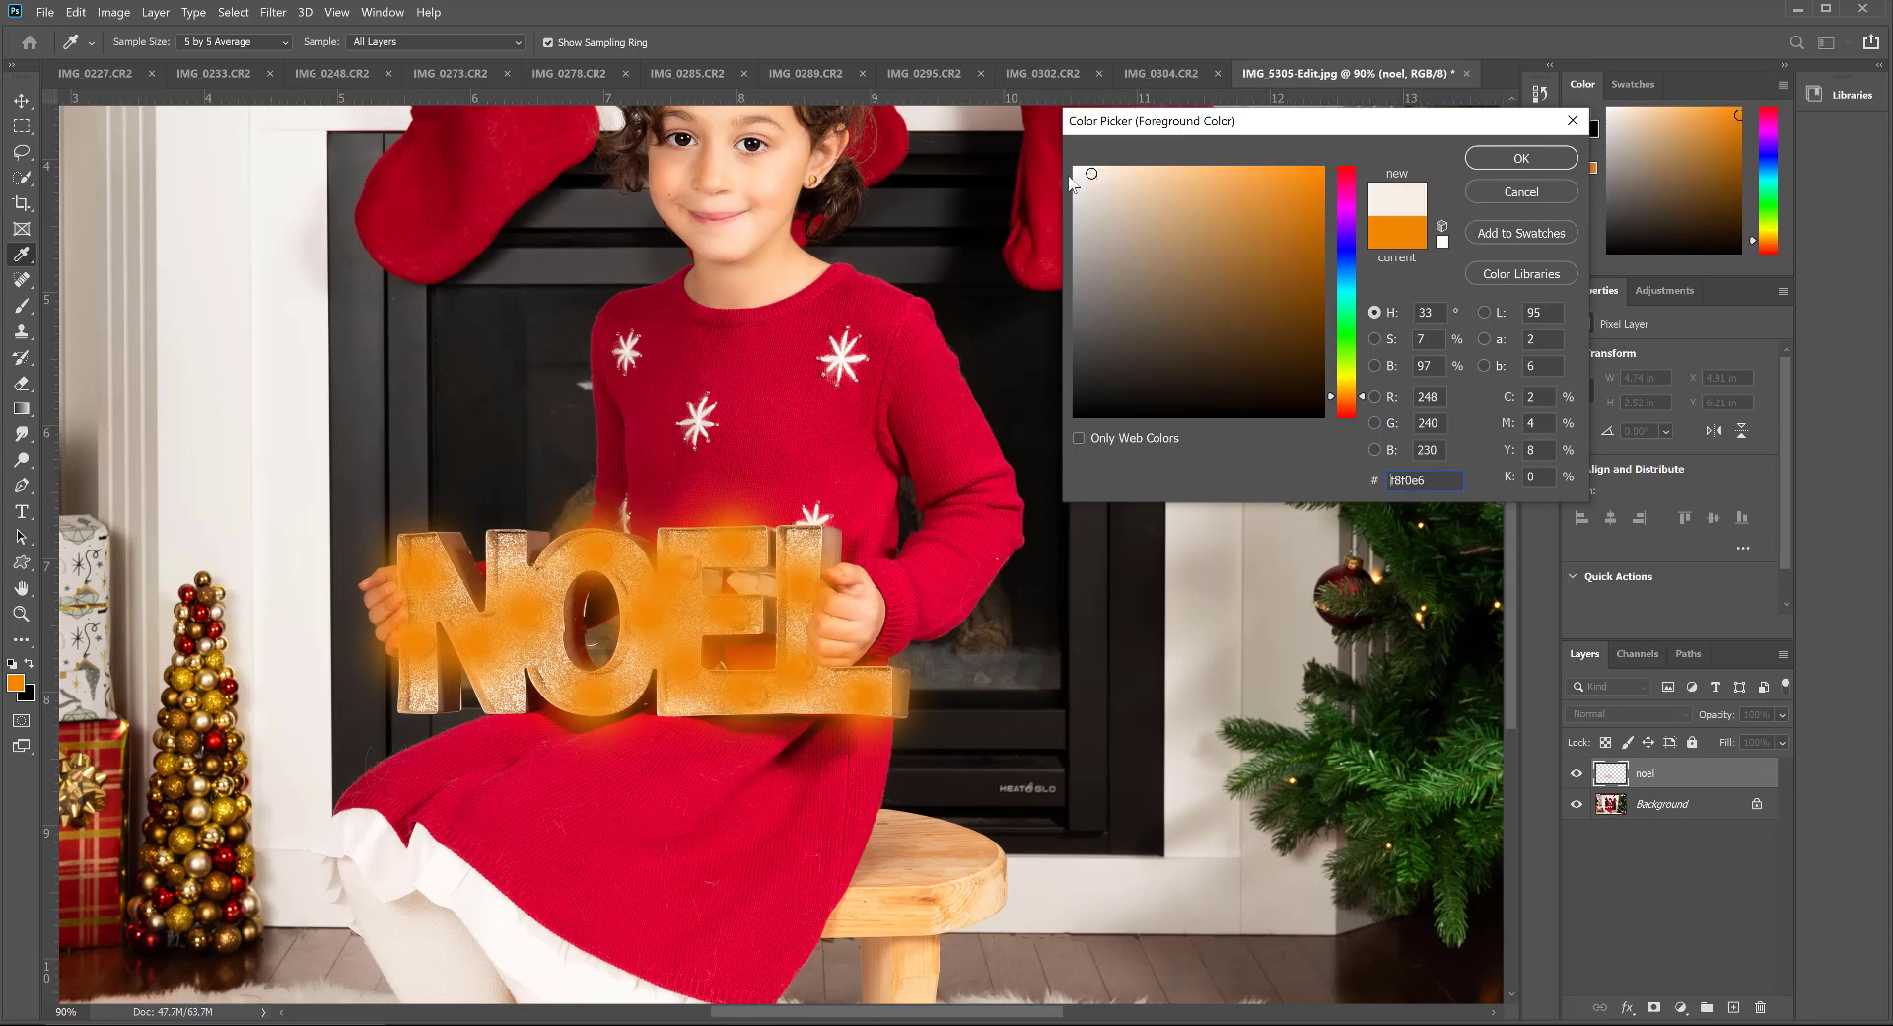
pyautogui.click(1563, 160)
# Step: Dab an off-white highlight on the center of each bulb across the NOEL sign with a soft 45 px brush
pyautogui.press('b')
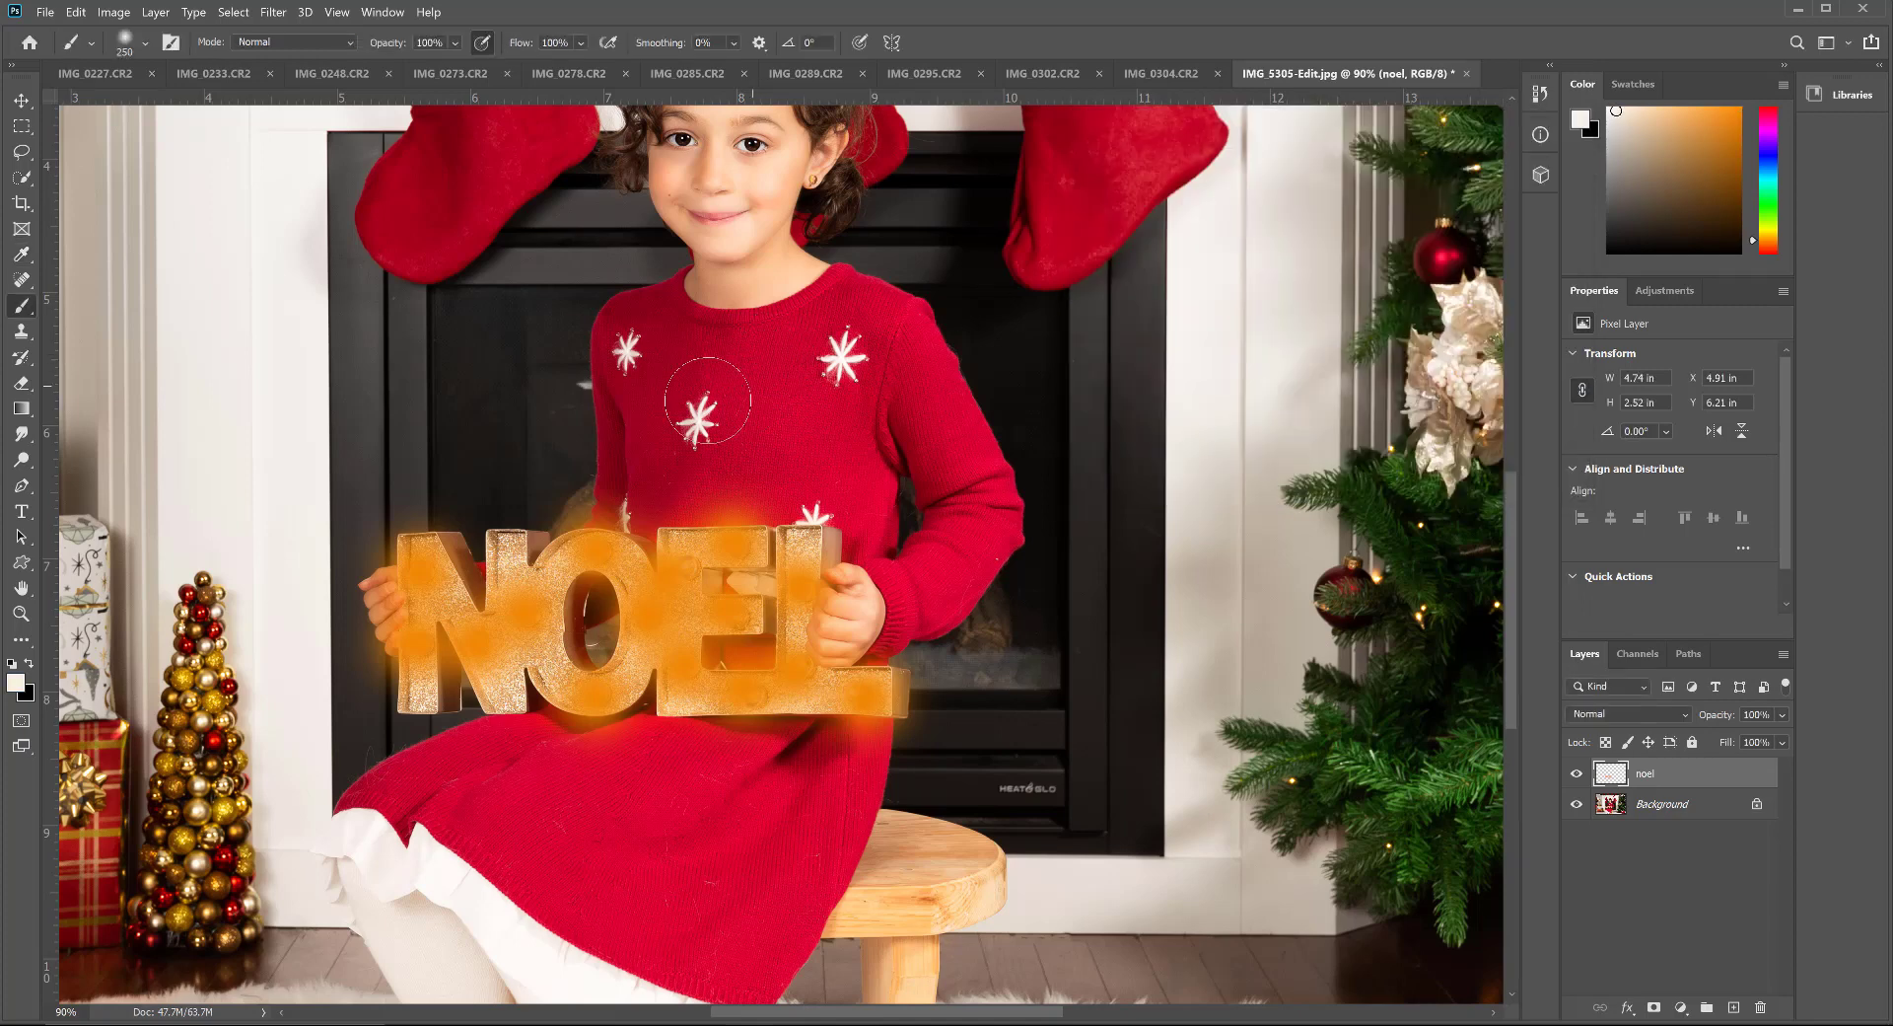
pyautogui.press('[')
pyautogui.press('[')
pyautogui.press('[')
pyautogui.press('[')
pyautogui.press('[')
pyautogui.press('[')
pyautogui.press('[')
pyautogui.click(422, 570)
pyautogui.click(420, 642)
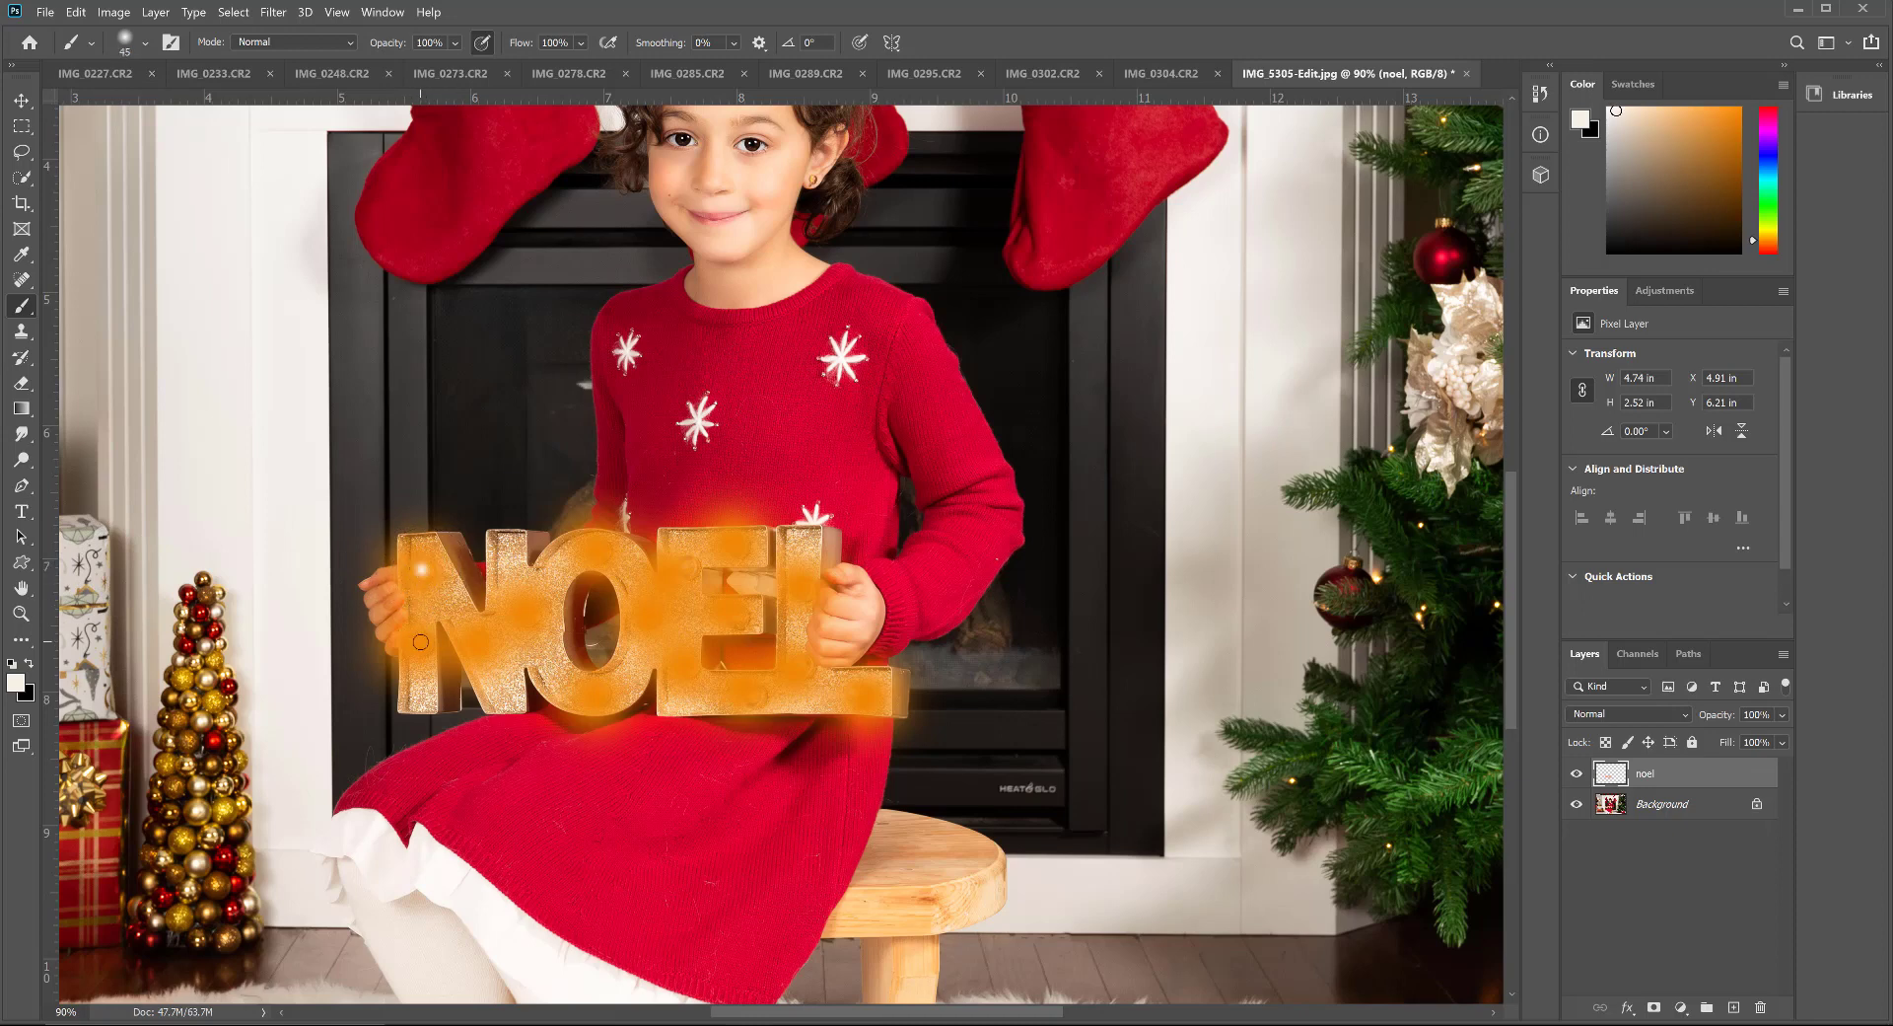
pyautogui.click(476, 639)
pyautogui.click(528, 613)
pyautogui.click(599, 548)
pyautogui.click(647, 618)
pyautogui.click(596, 694)
pyautogui.click(686, 667)
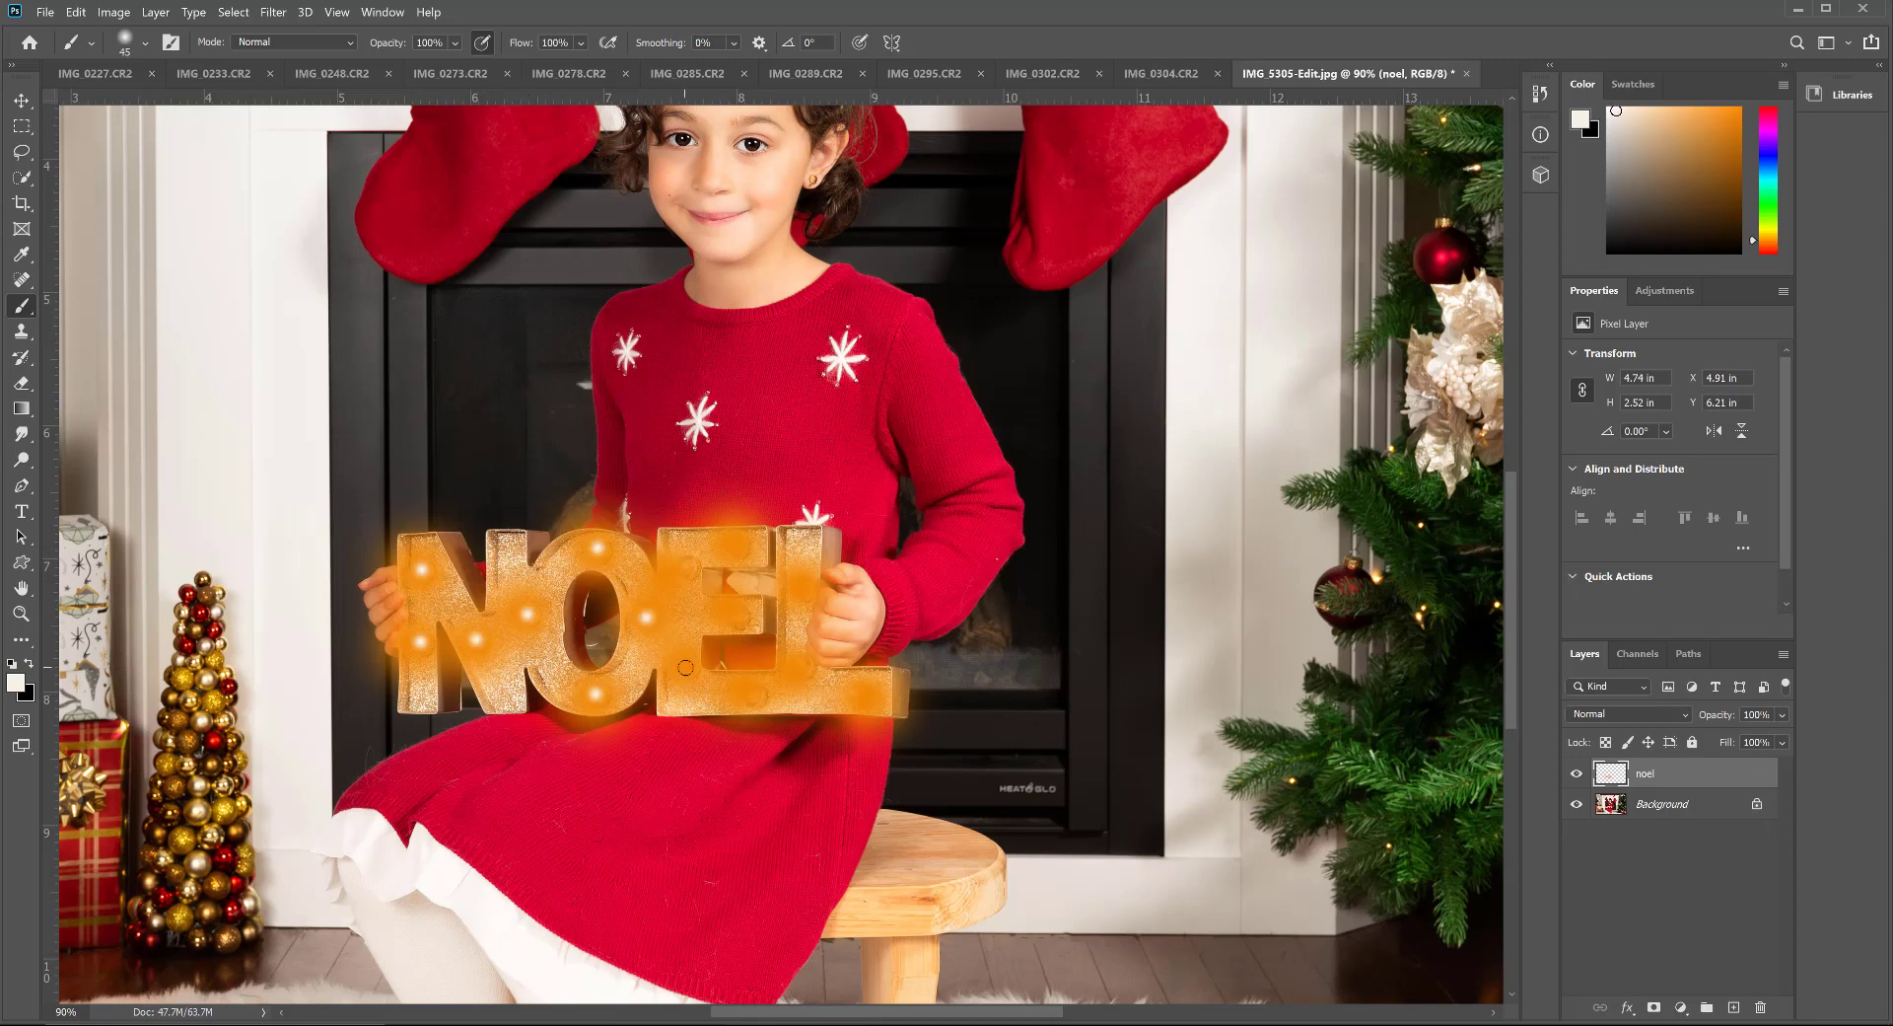
pyautogui.click(687, 563)
pyautogui.click(737, 616)
pyautogui.click(738, 548)
pyautogui.click(801, 589)
pyautogui.click(802, 666)
pyautogui.click(751, 696)
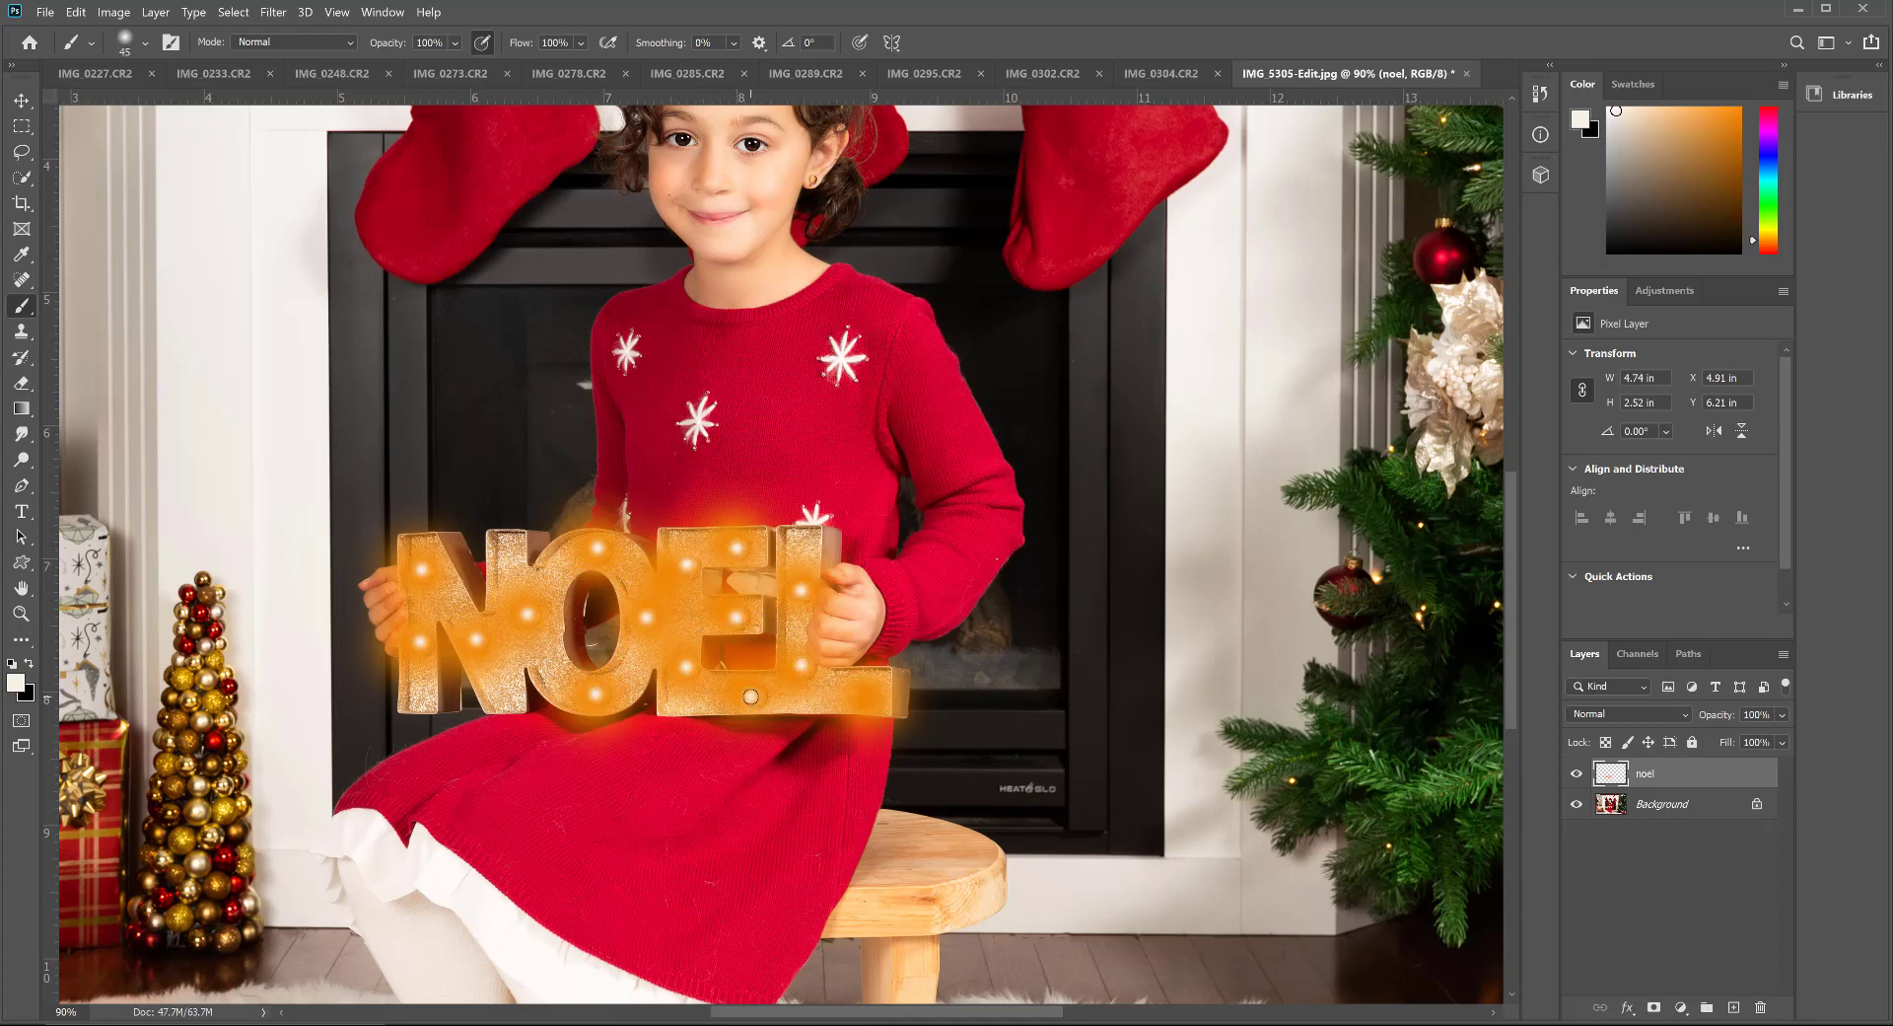
pyautogui.click(854, 694)
# Step: Lower the noel layer's opacity to 78% and set its blend mode to Screen
pyautogui.click(1782, 714)
pyautogui.moveTo(1773, 735); pyautogui.dragTo(1767, 738)
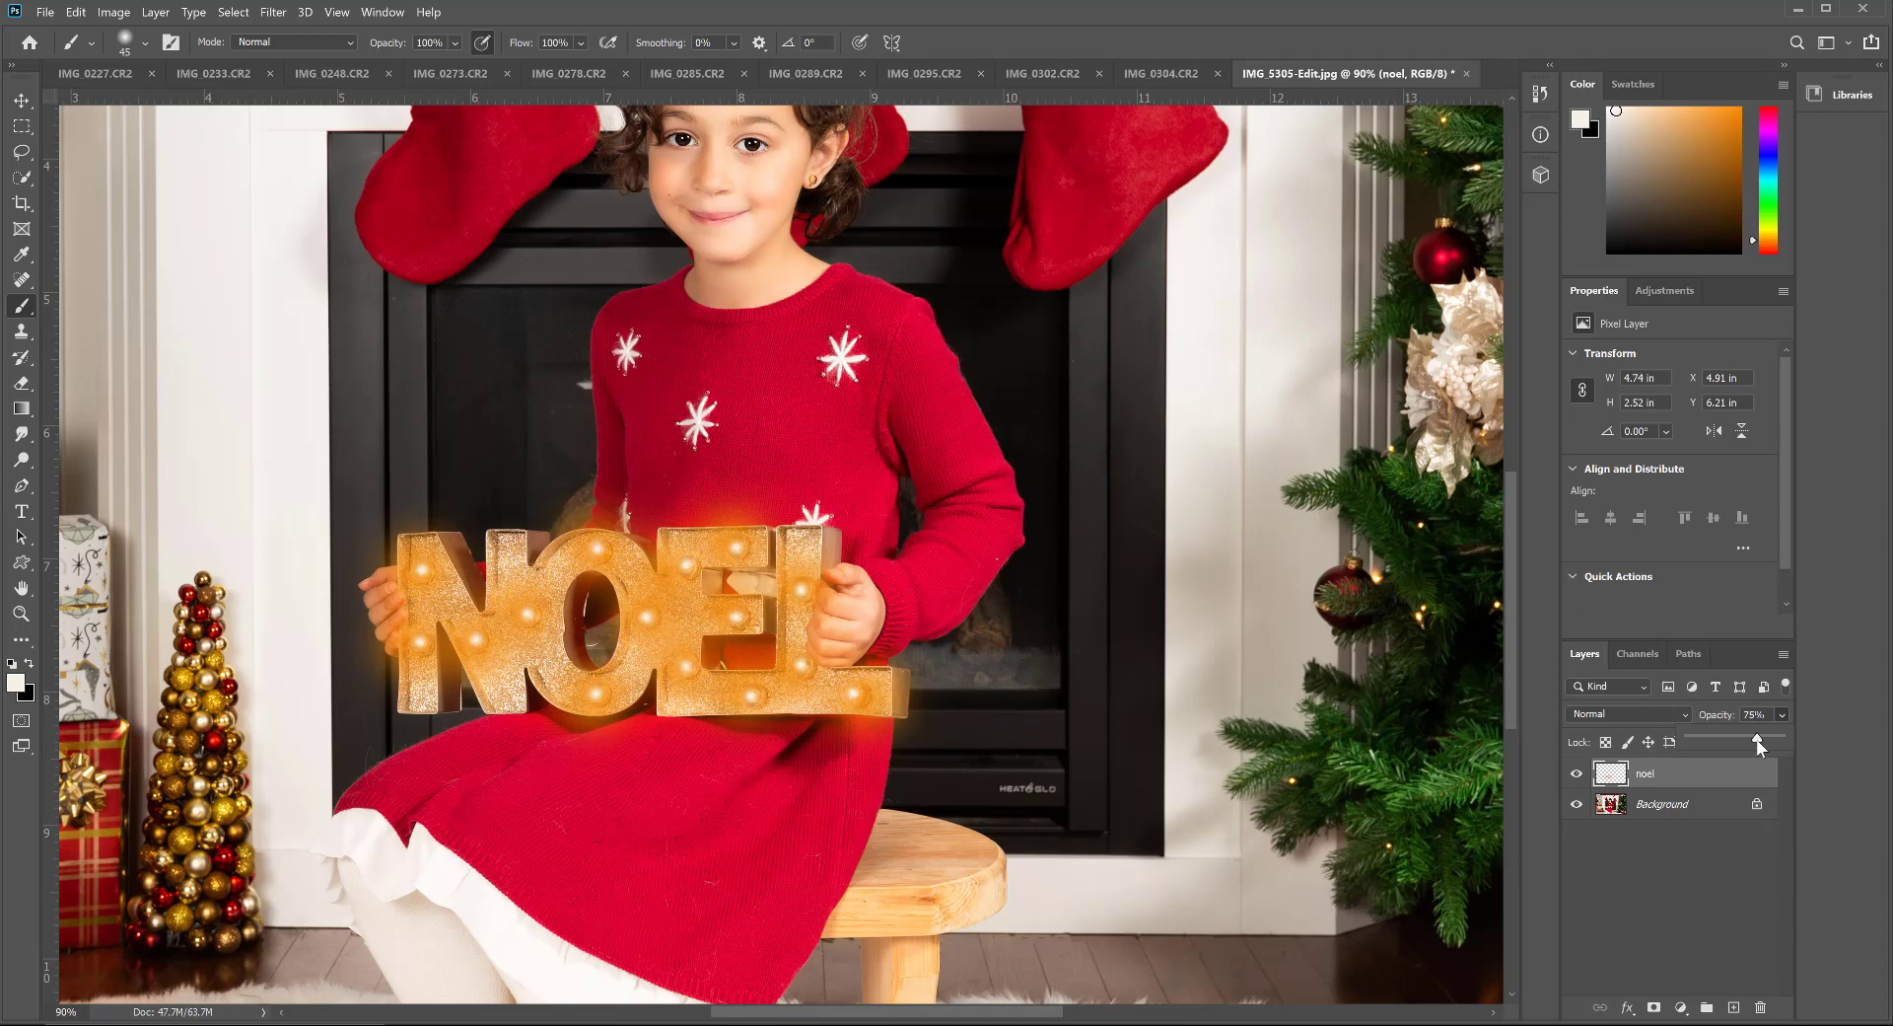
pyautogui.moveTo(1760, 737); pyautogui.dragTo(1760, 738)
pyautogui.click(1617, 714)
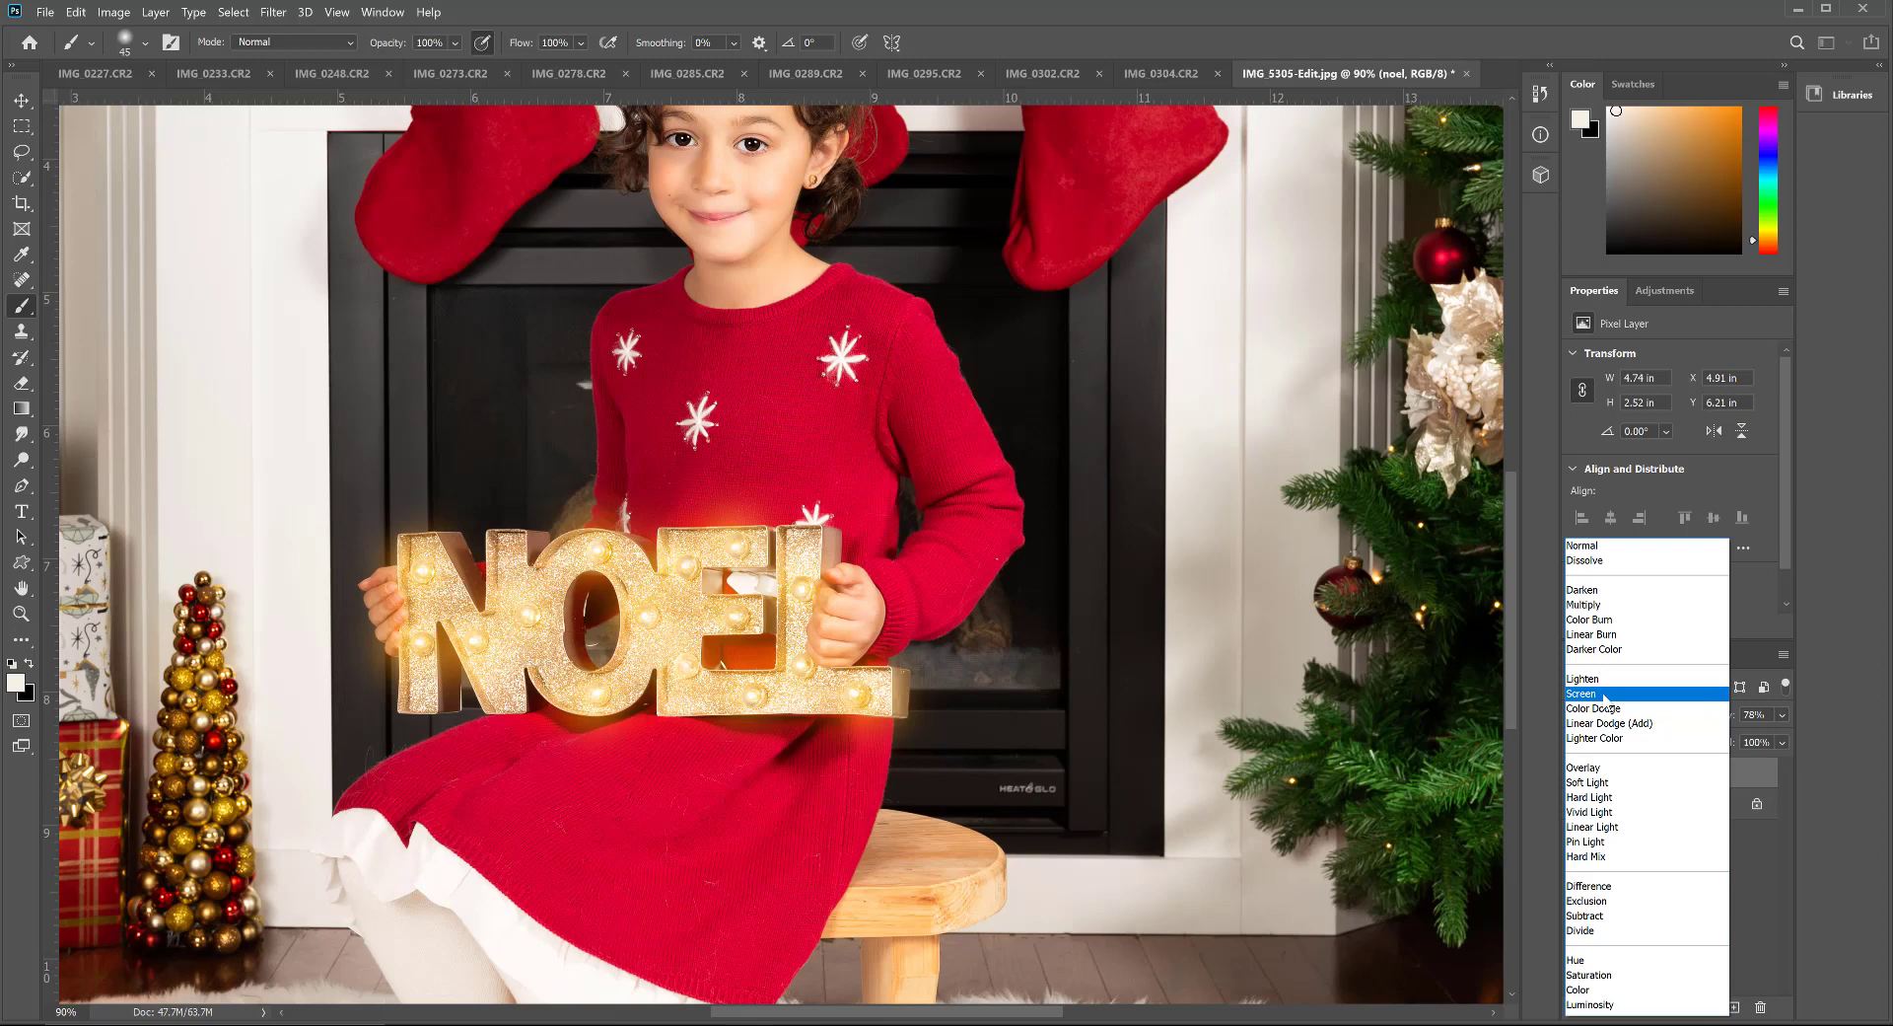
pyautogui.click(1604, 695)
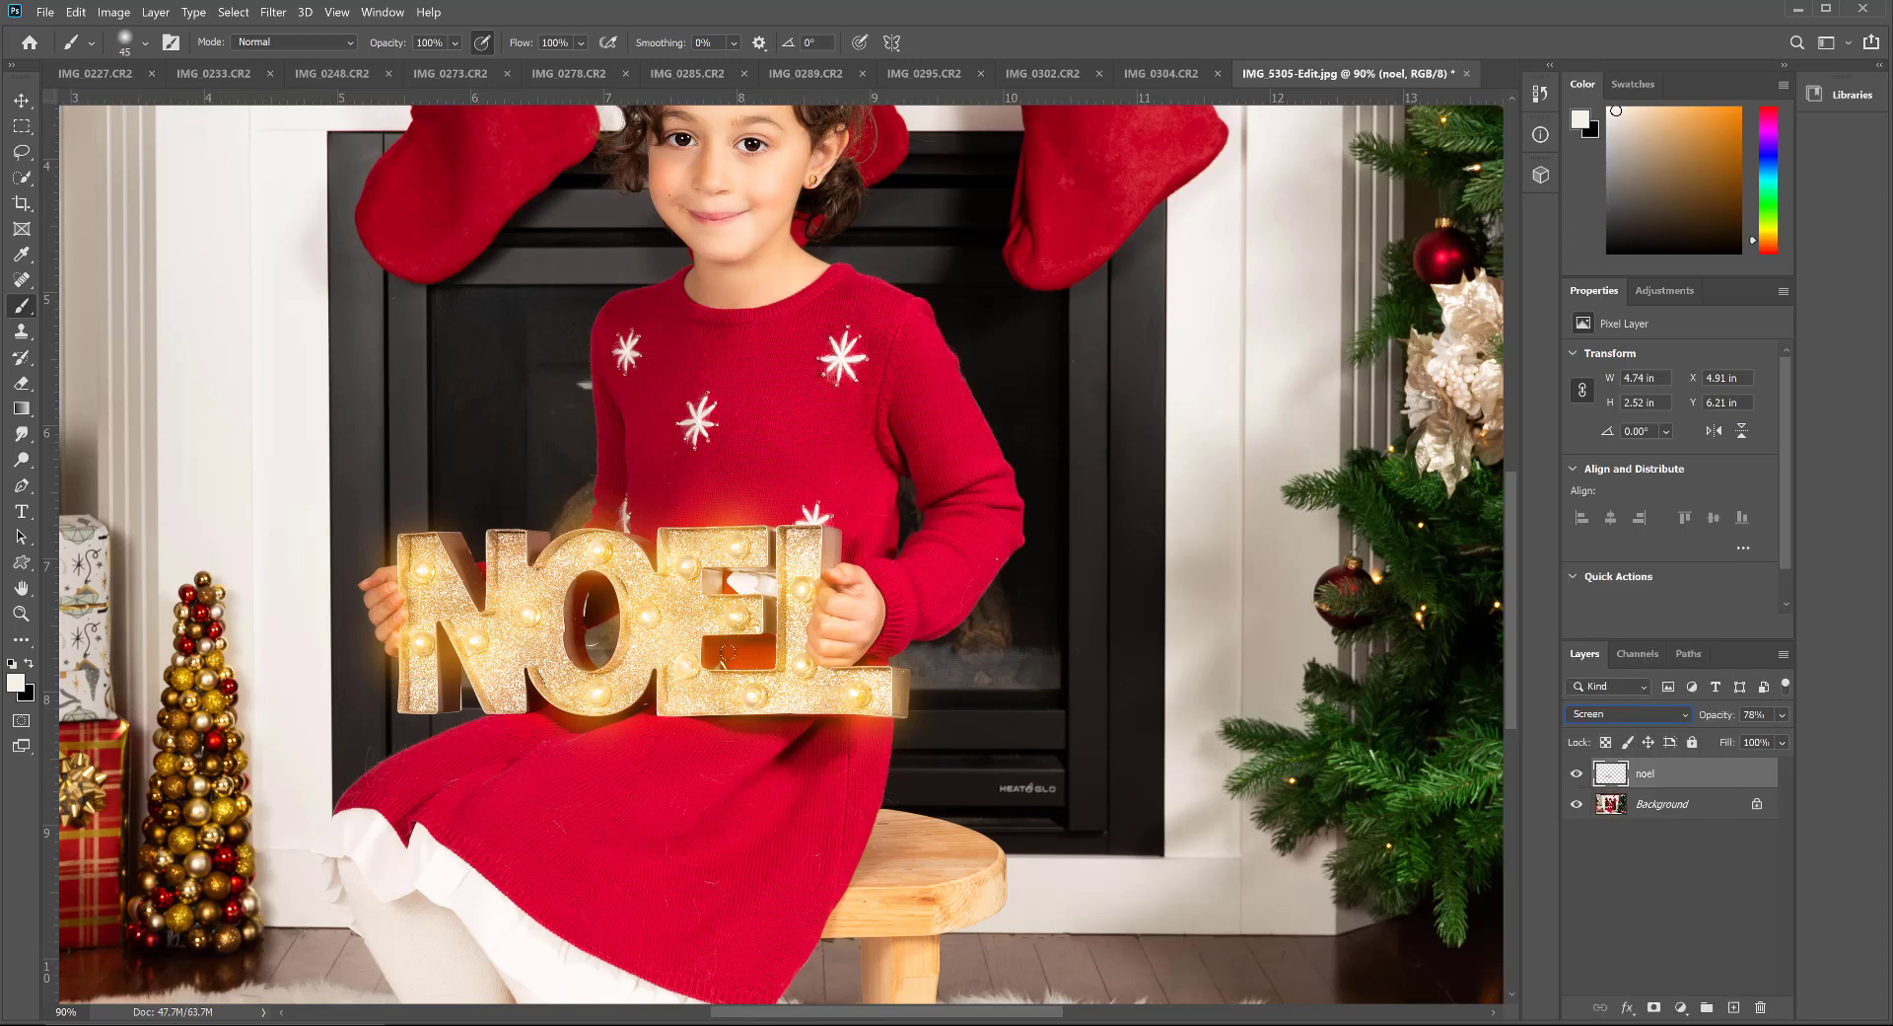
# Step: Reduce the noel layer's opacity to 59%, then hide and show the layer to compare the glow
pyautogui.click(1781, 715)
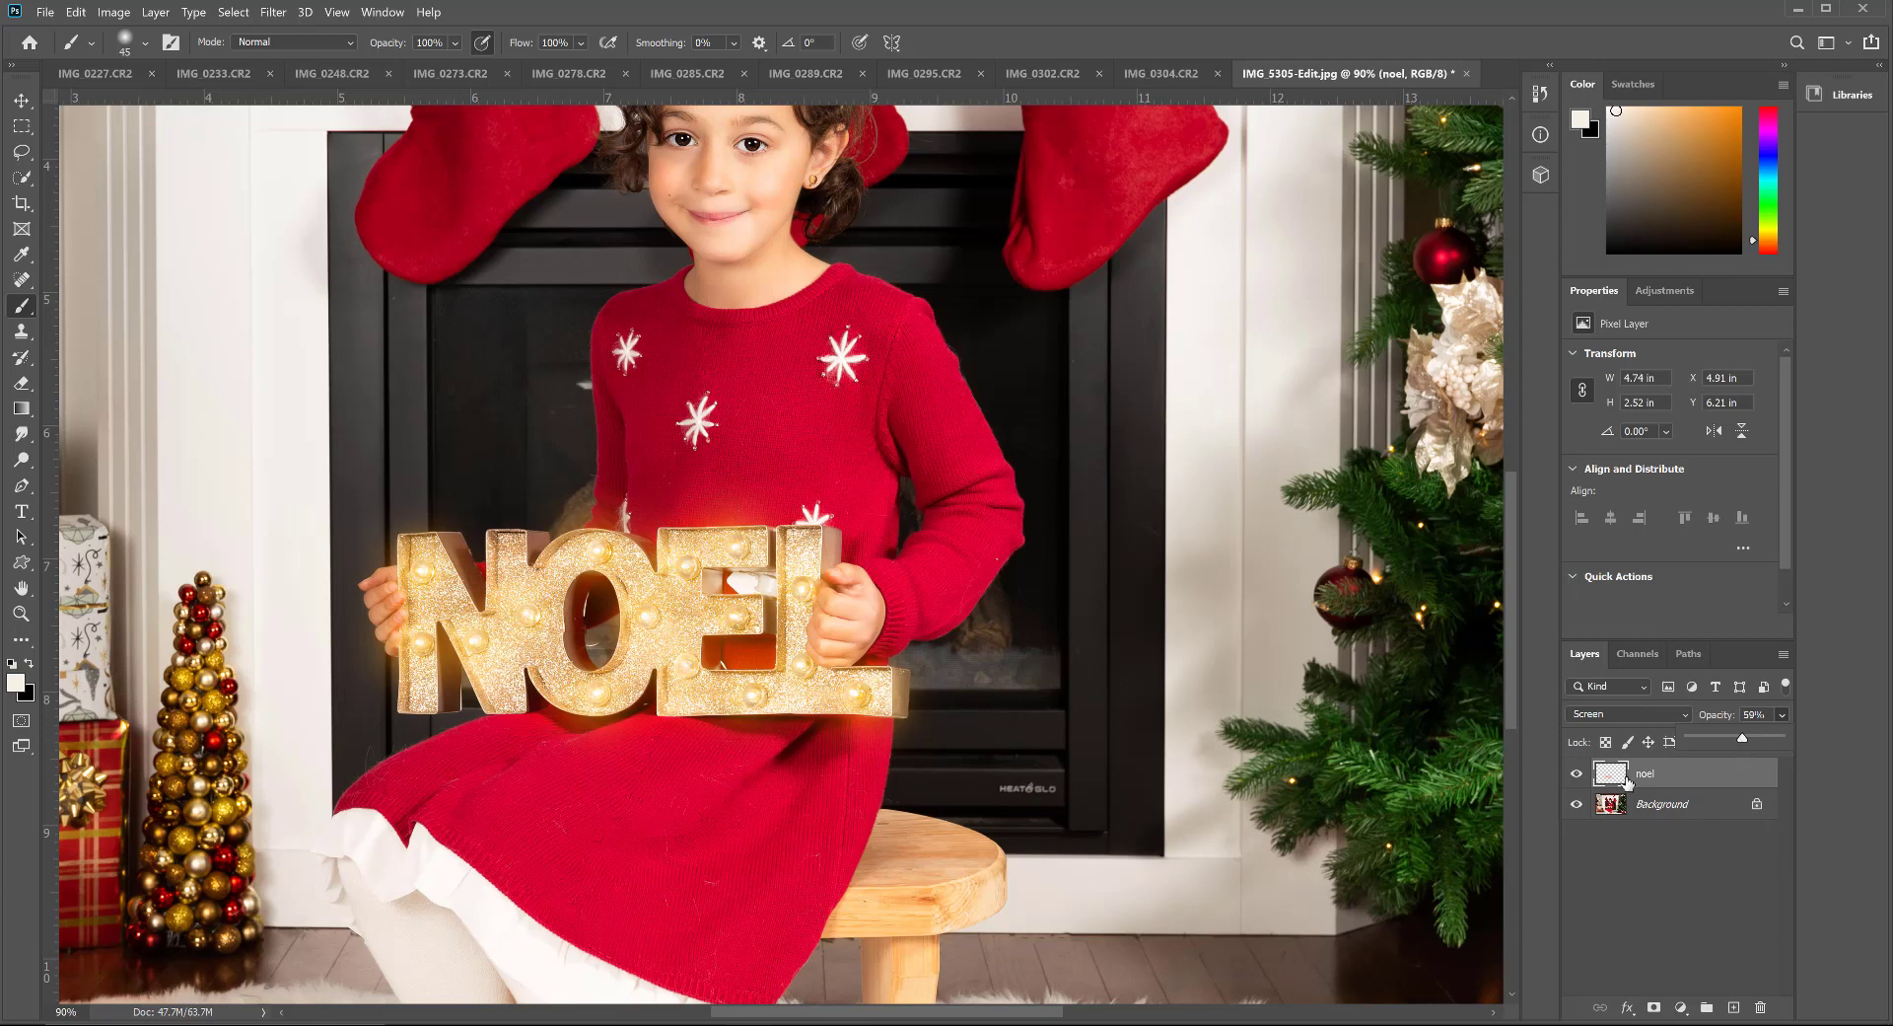
pyautogui.click(1579, 775)
pyautogui.click(1578, 775)
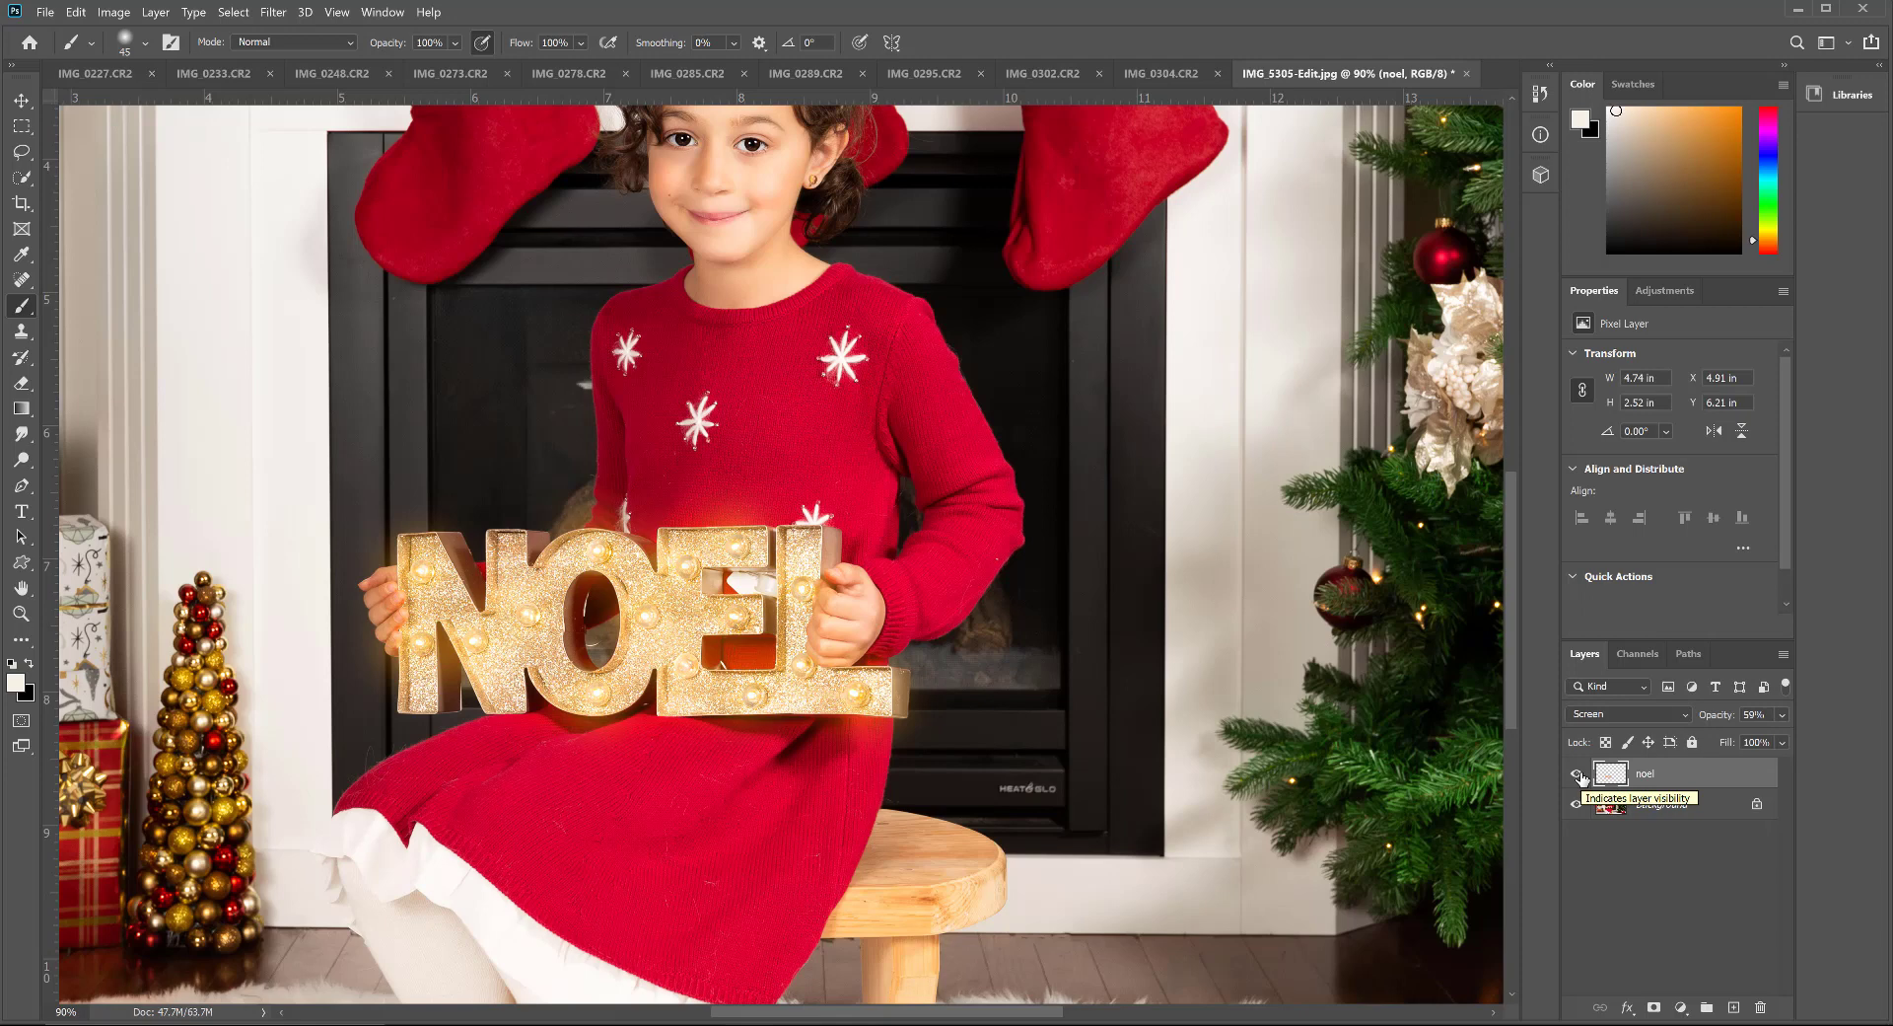
# Step: Compare the whole photo at 35% zoom with the noel layer hidden and shown
pyautogui.click(51, 1011)
pyautogui.write('35')
pyautogui.press('Return')
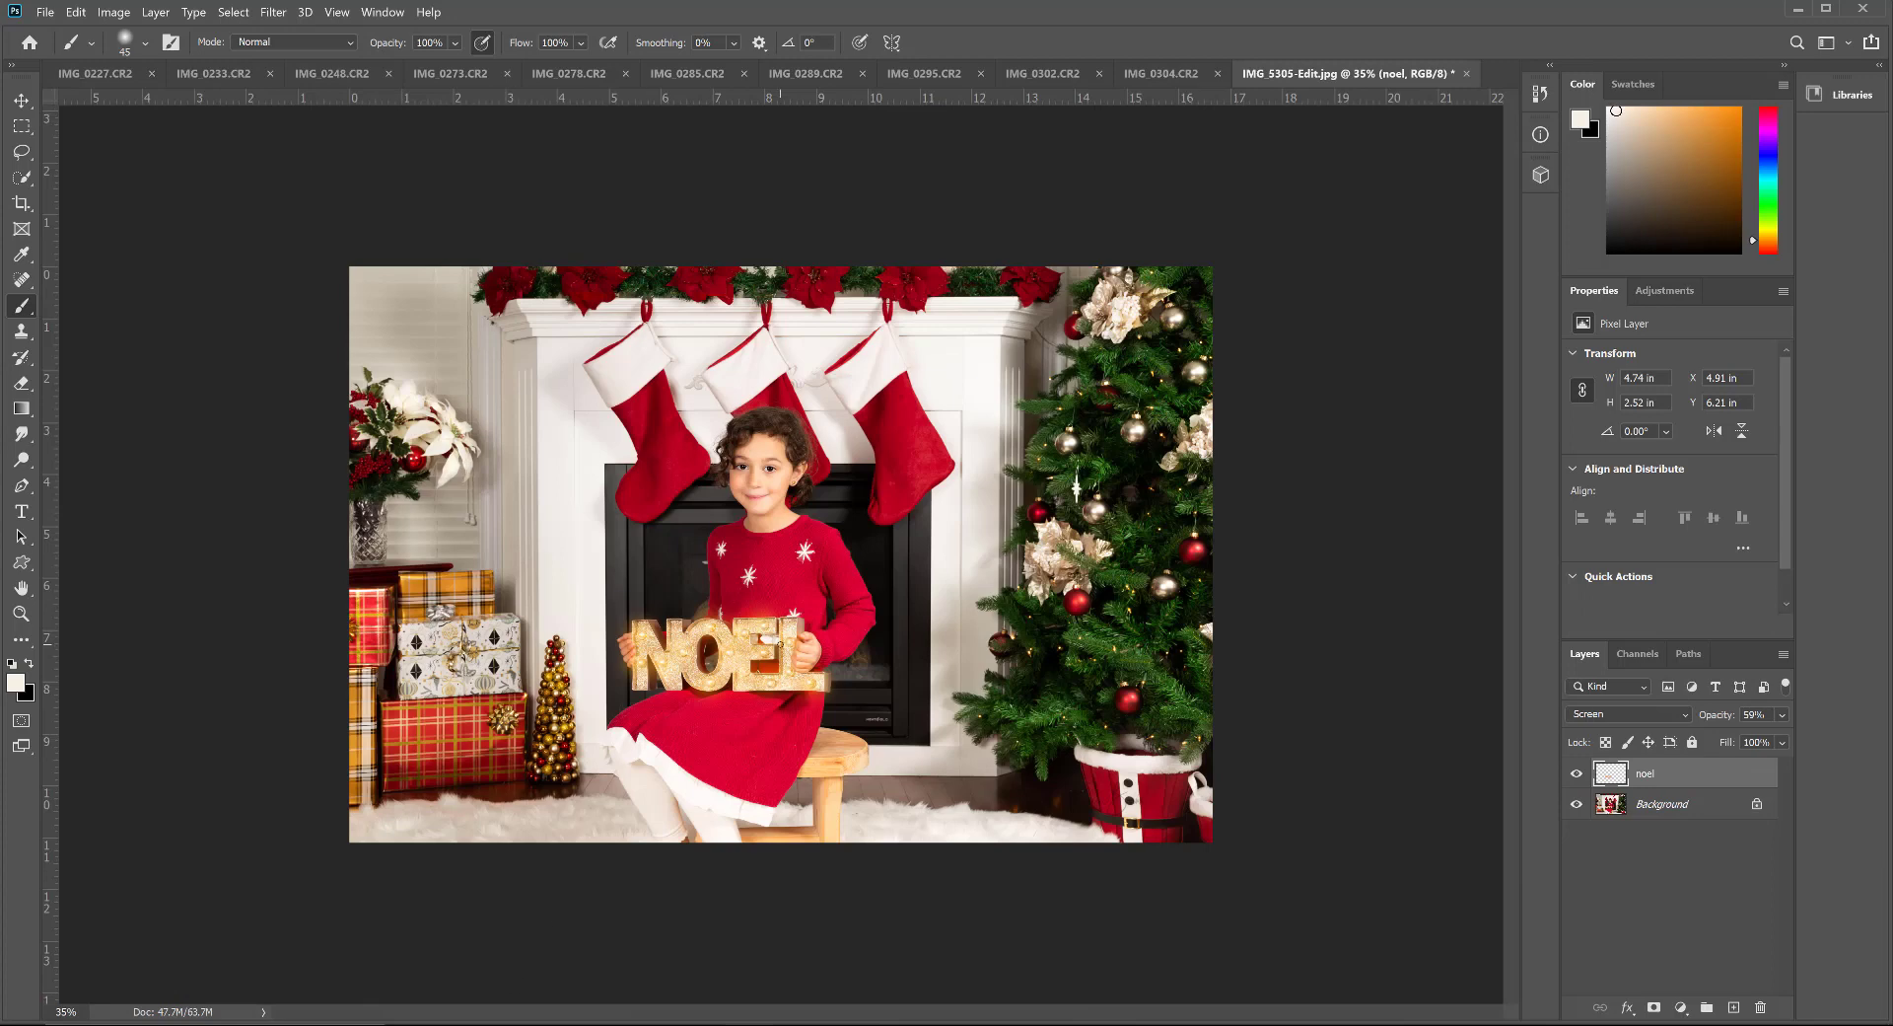
pyautogui.click(1578, 776)
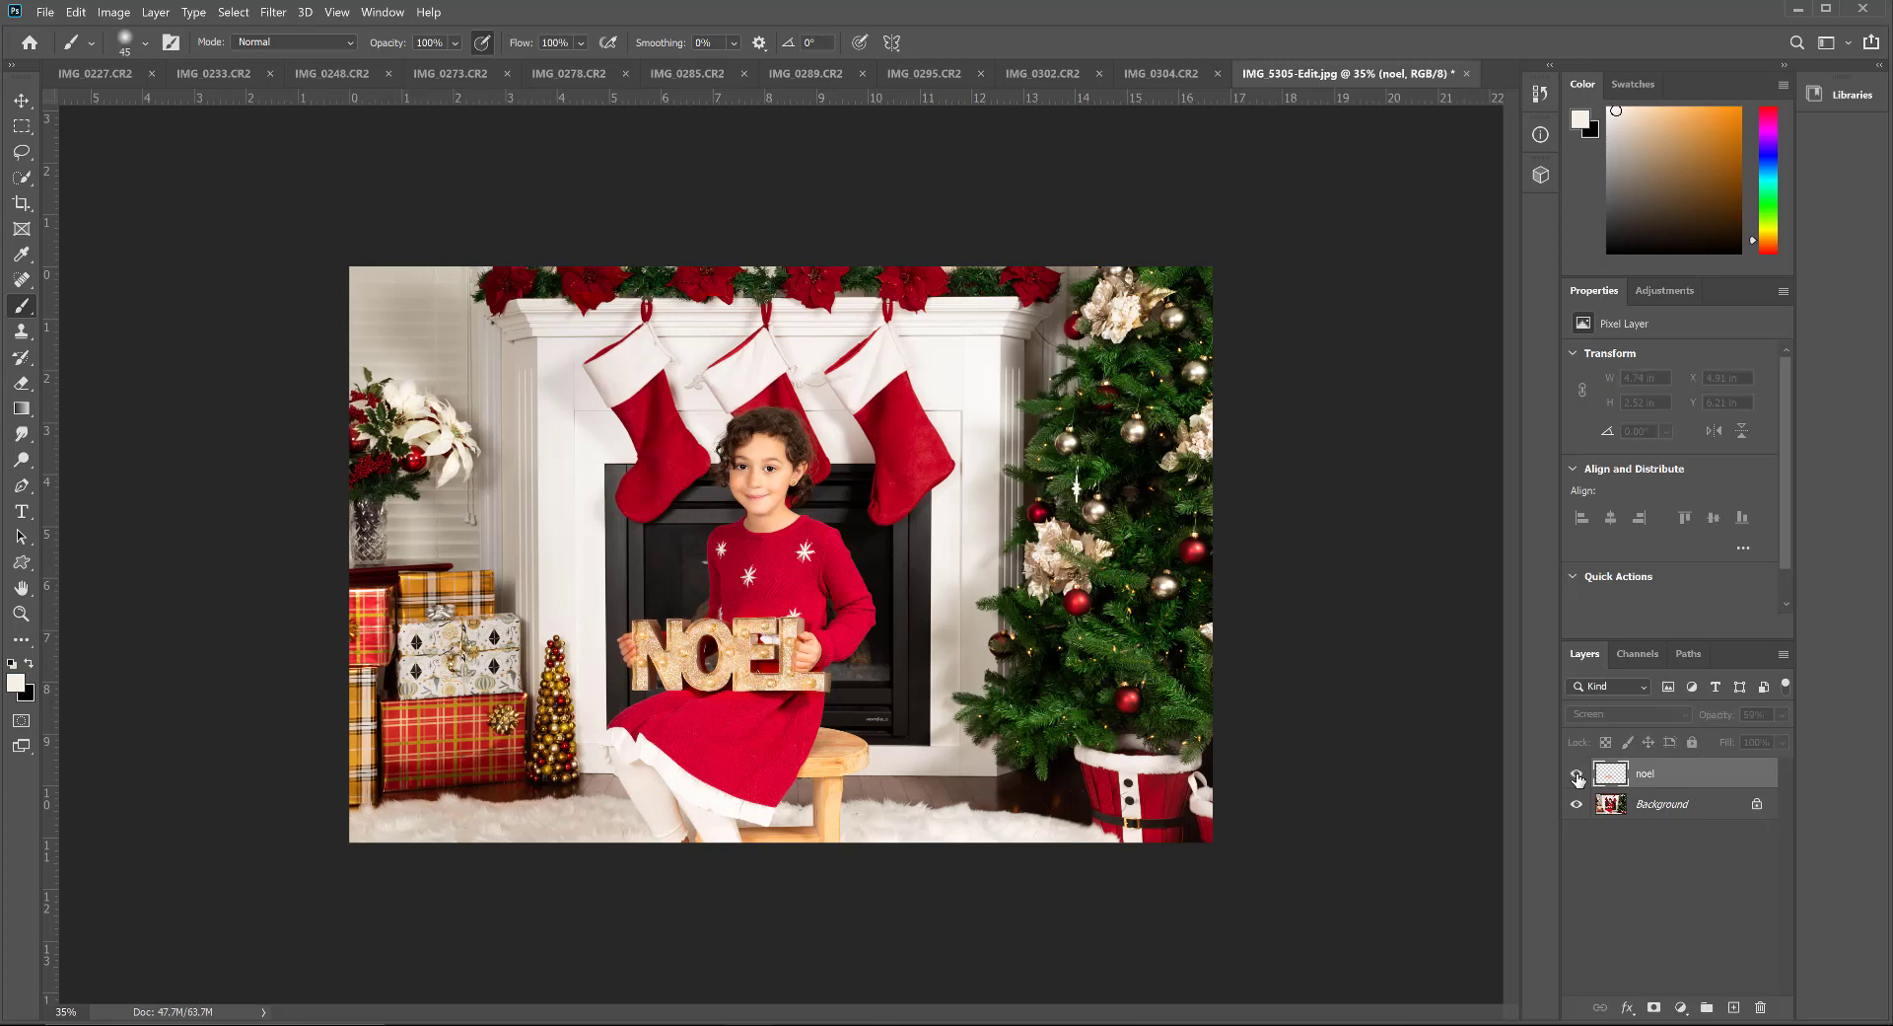
pyautogui.click(1578, 776)
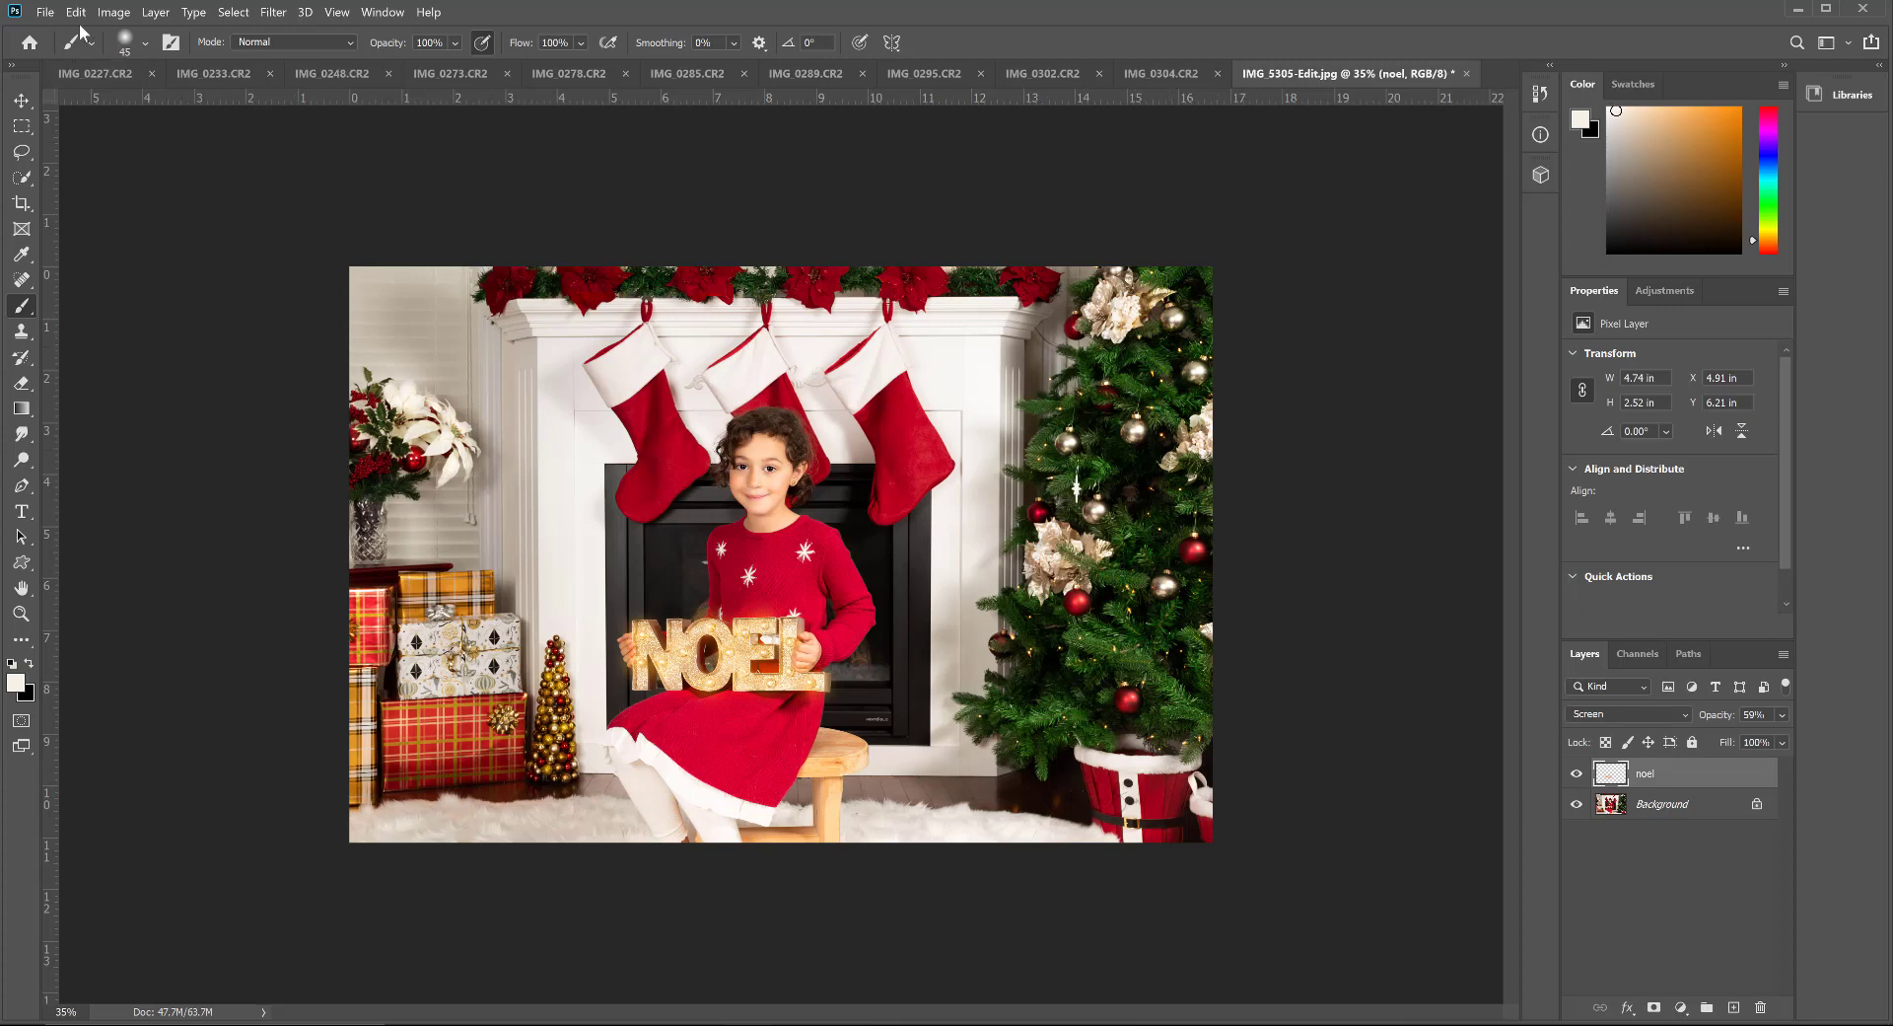
# Step: Create a new layer named tree above the noel layer
pyautogui.click(163, 18)
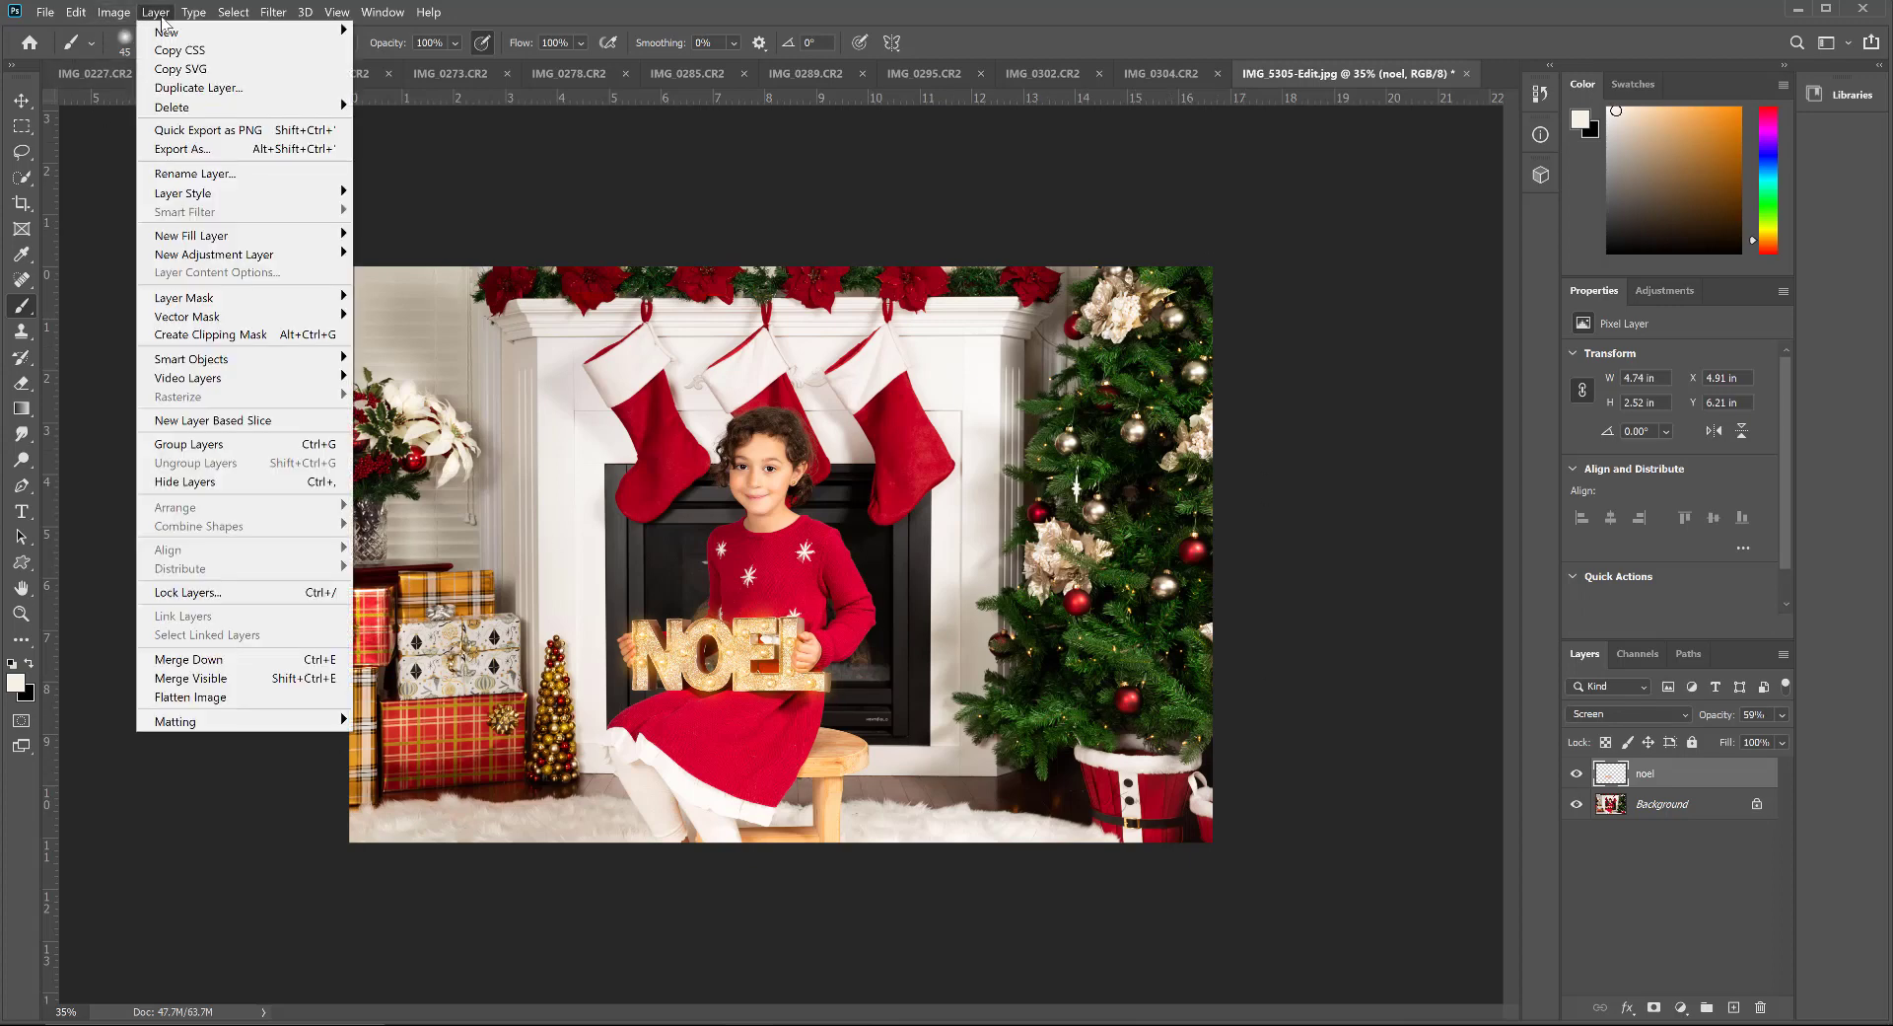
pyautogui.moveTo(209, 35)
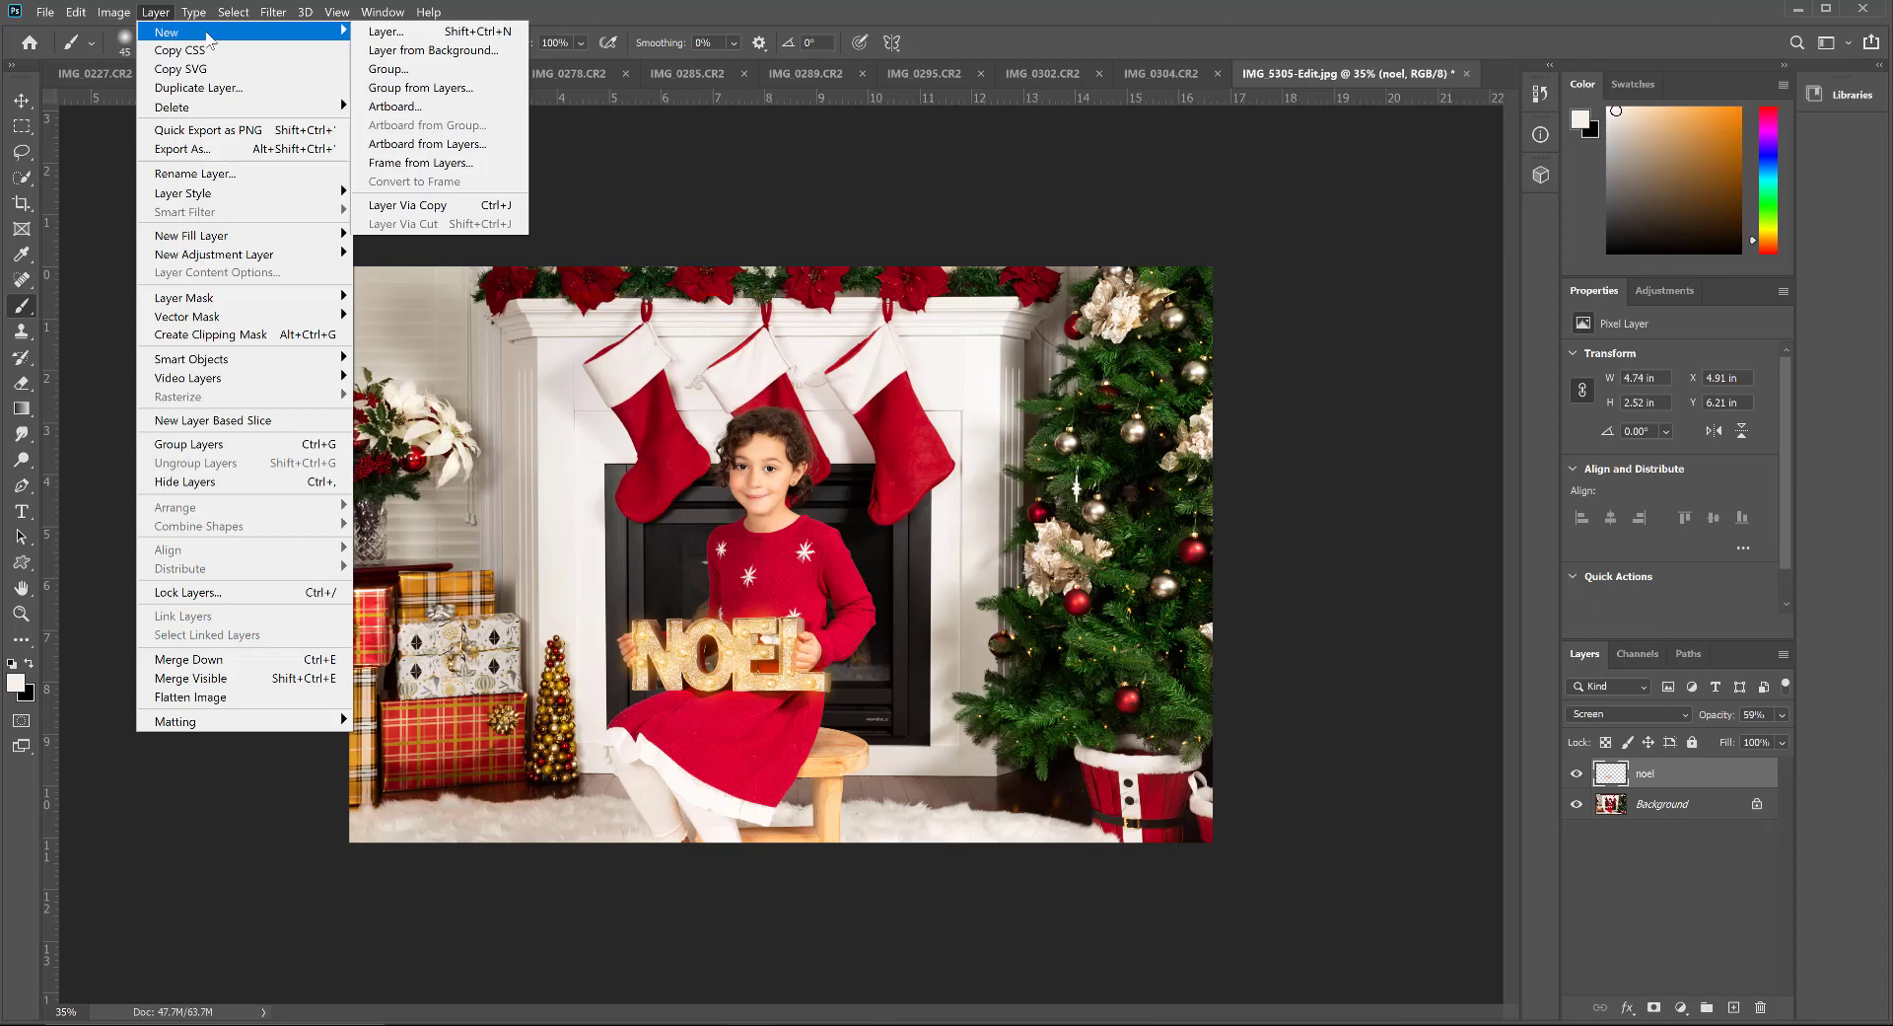
pyautogui.click(383, 33)
pyautogui.write('tr')
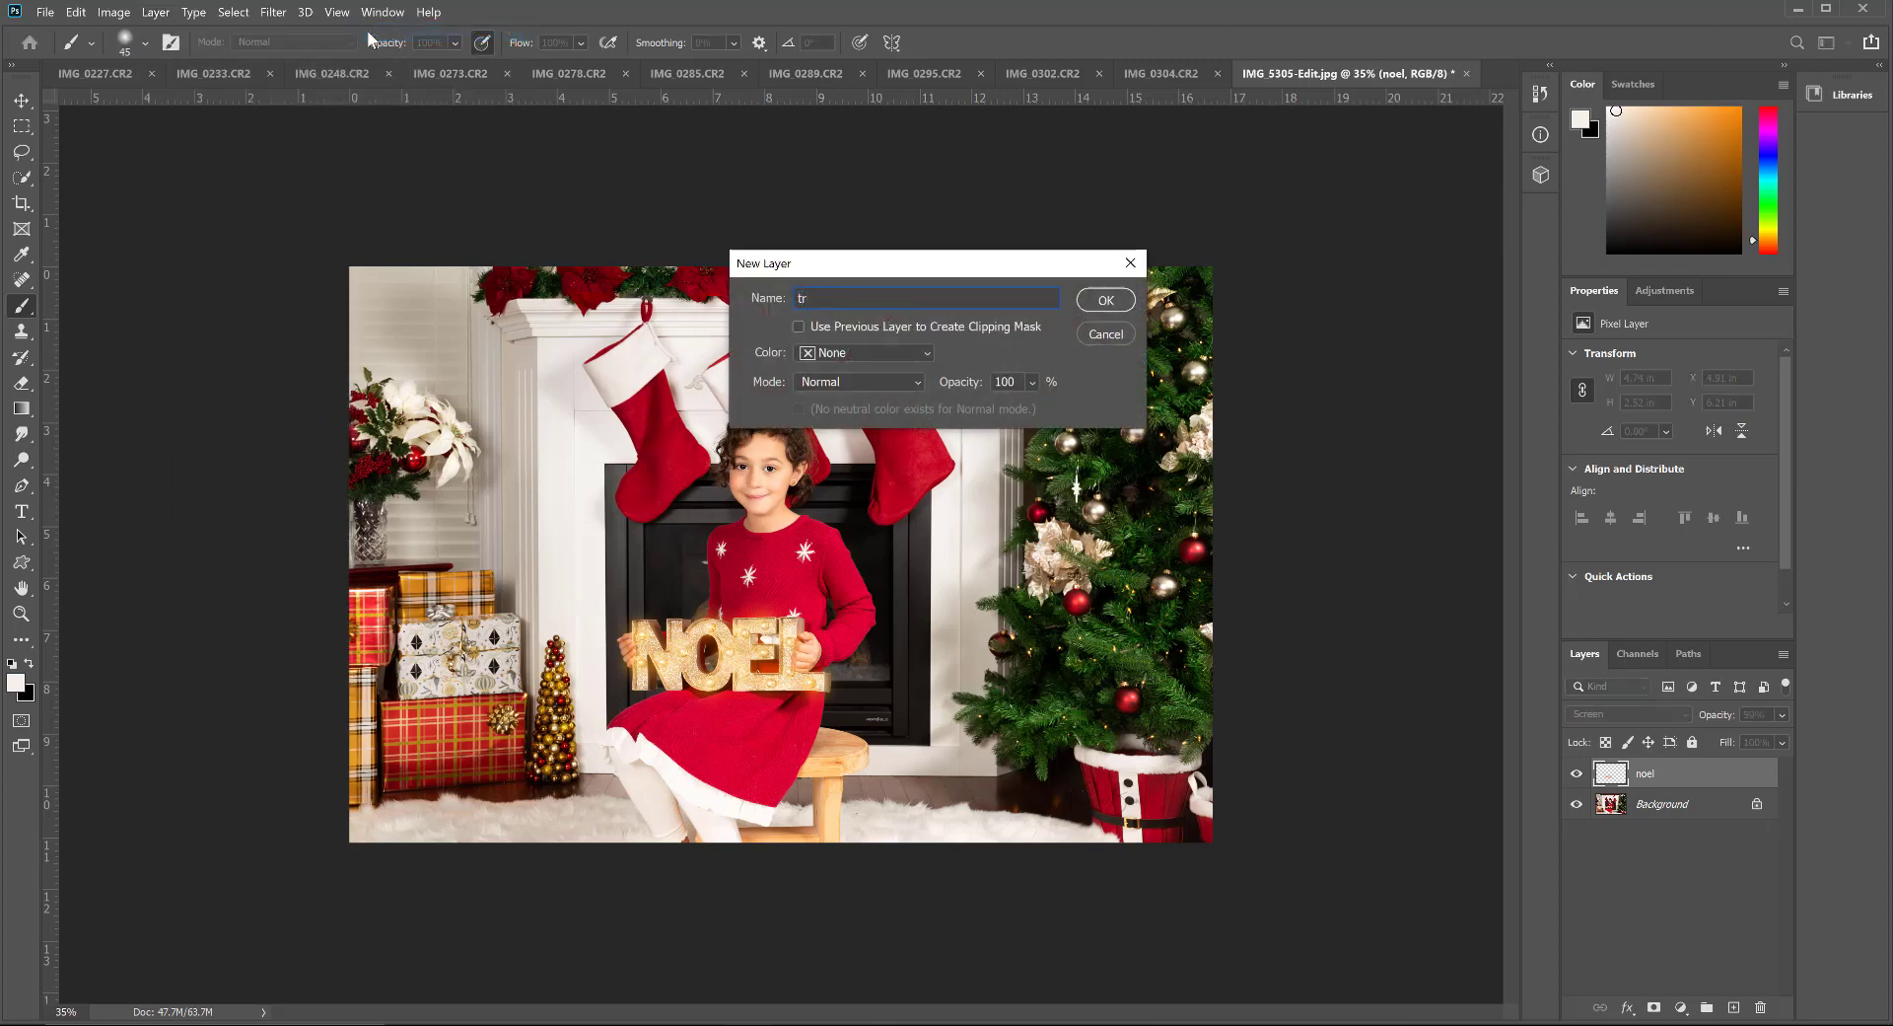
pyautogui.write('ee')
pyautogui.press('Return')
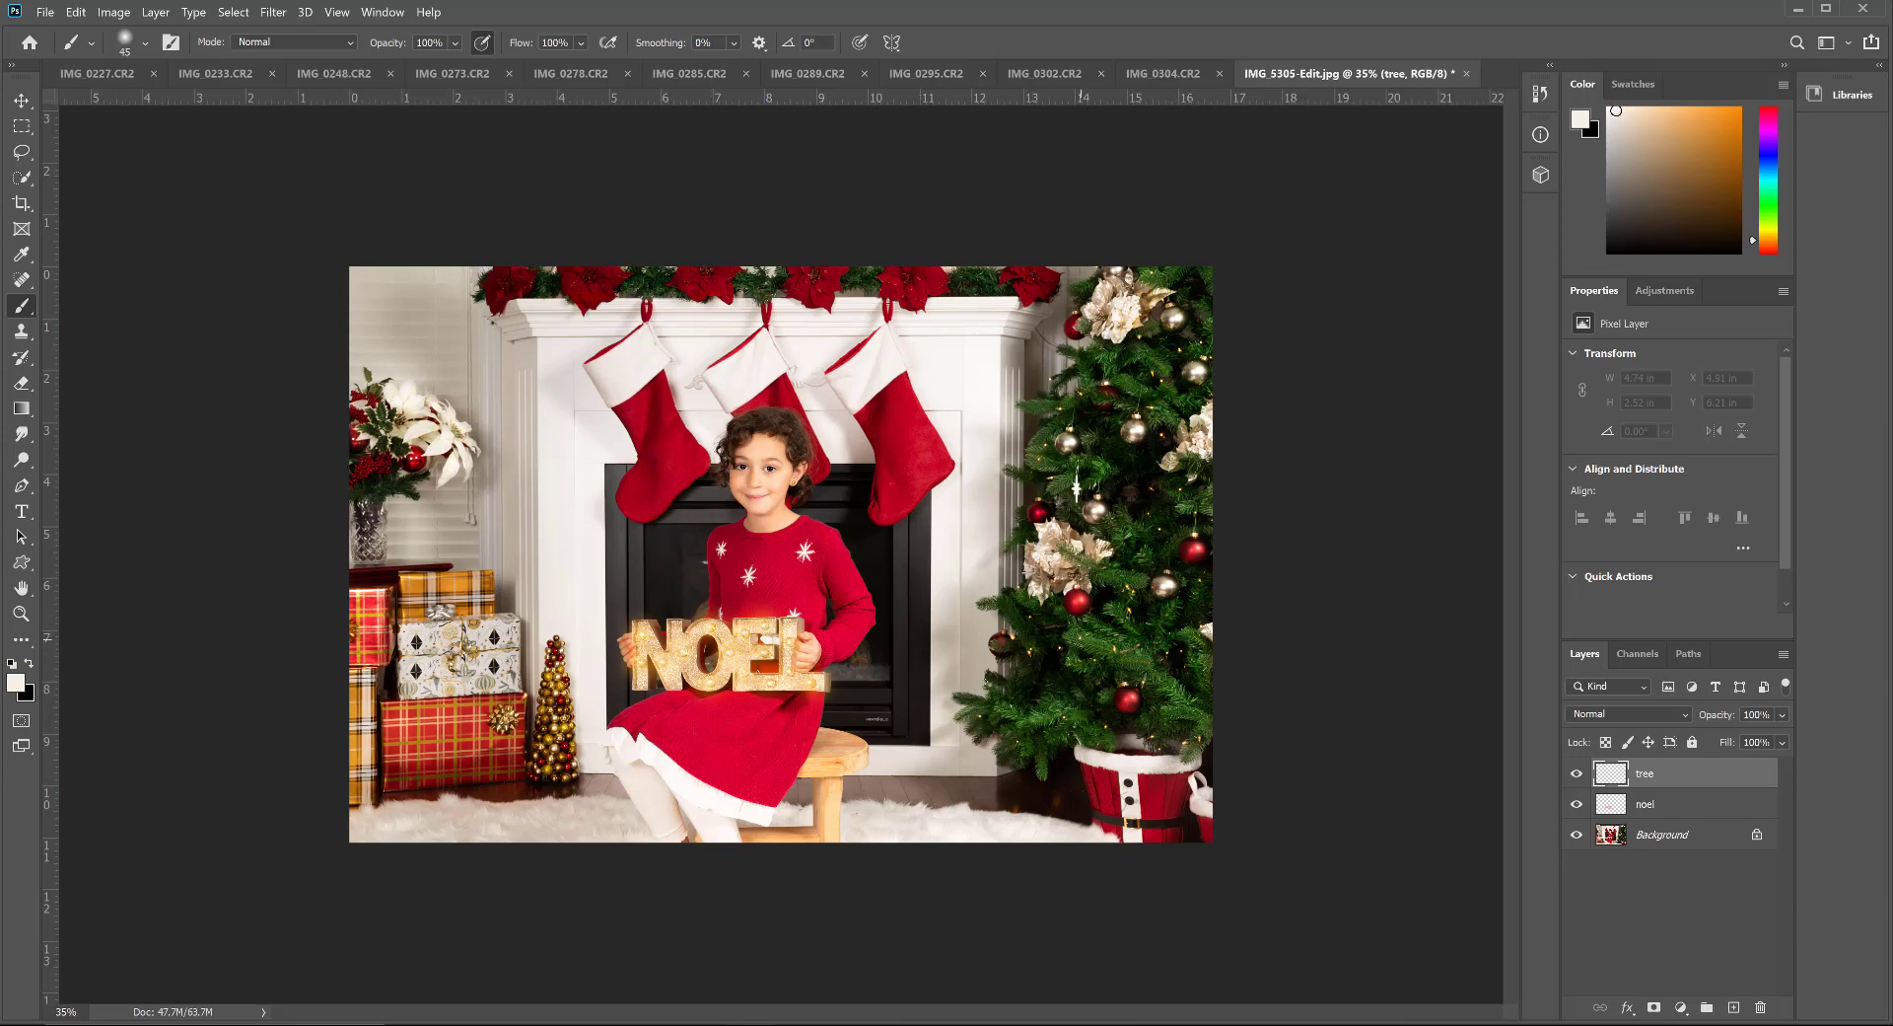
# Step: Dab off-white highlights on the small lights of the Christmas tree with the soft 45 px brush
pyautogui.click(1083, 636)
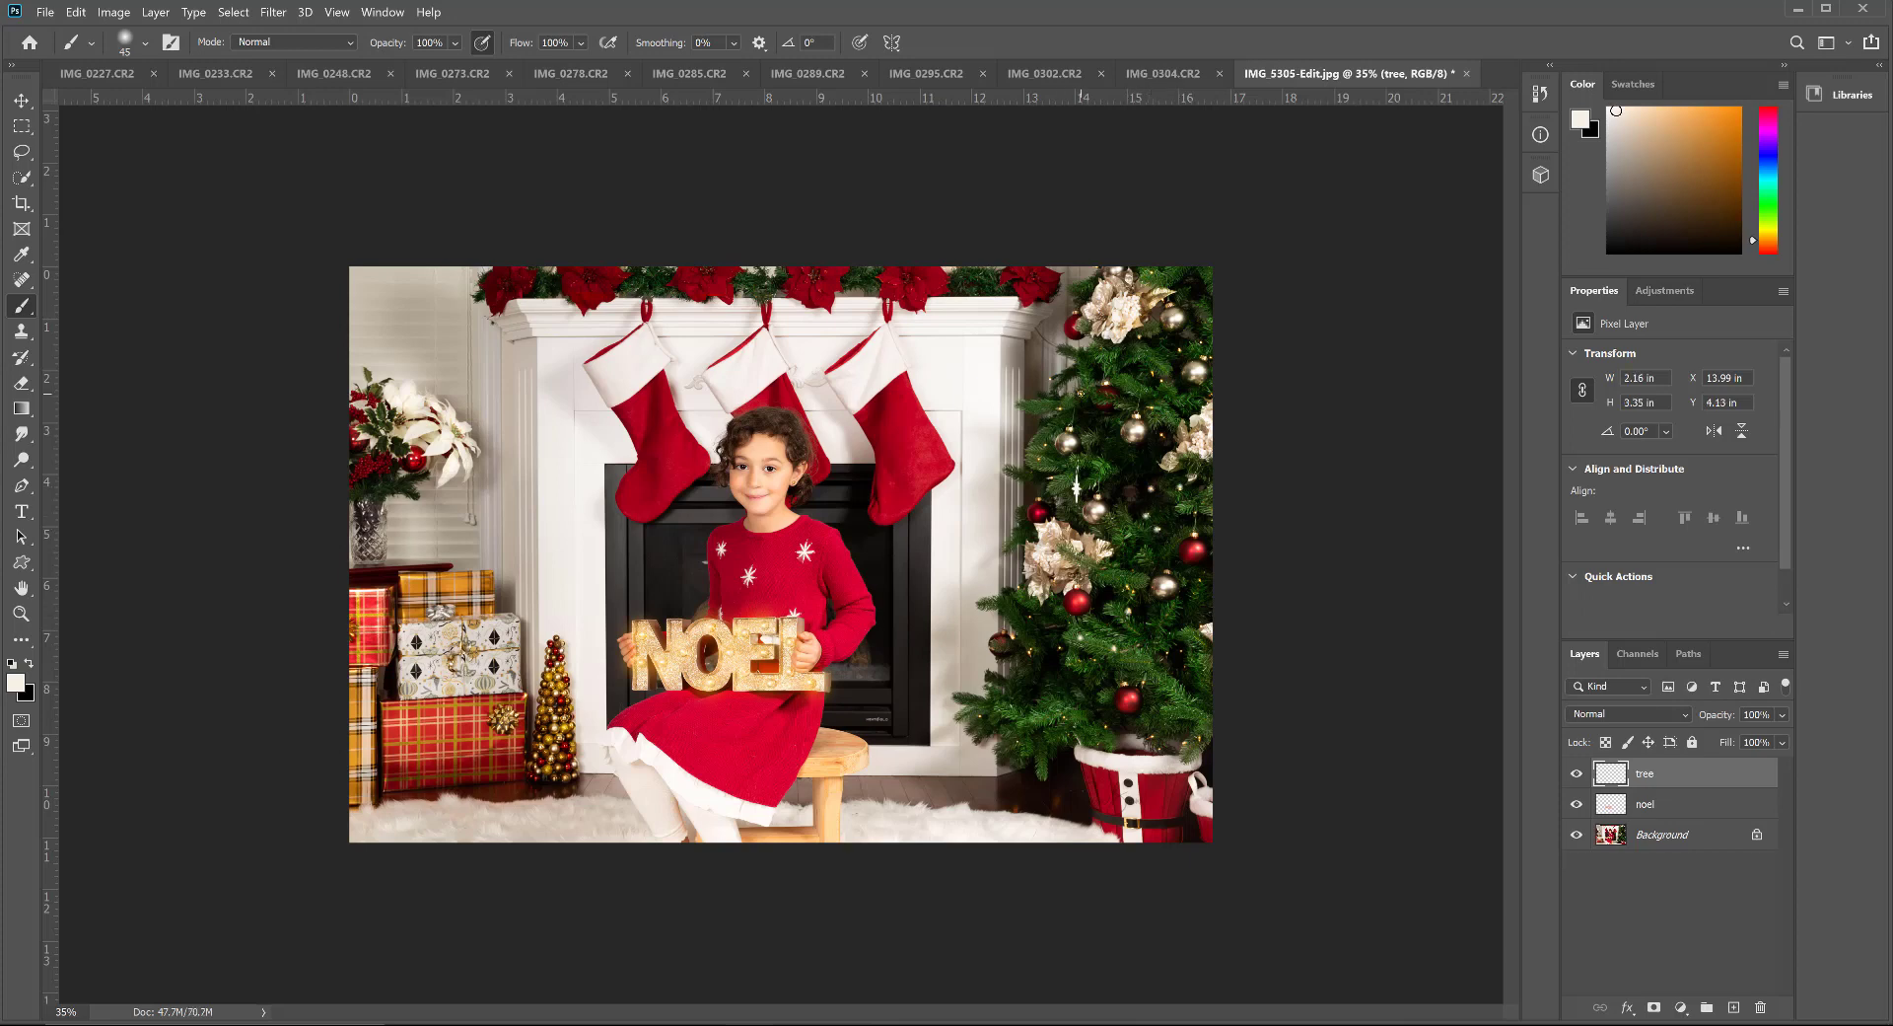
pyautogui.click(1044, 447)
# Step: Set the foreground color to light orange f2a23f and dab a glow over the tree lights with the brush enlarged to 50 px
pyautogui.click(15, 681)
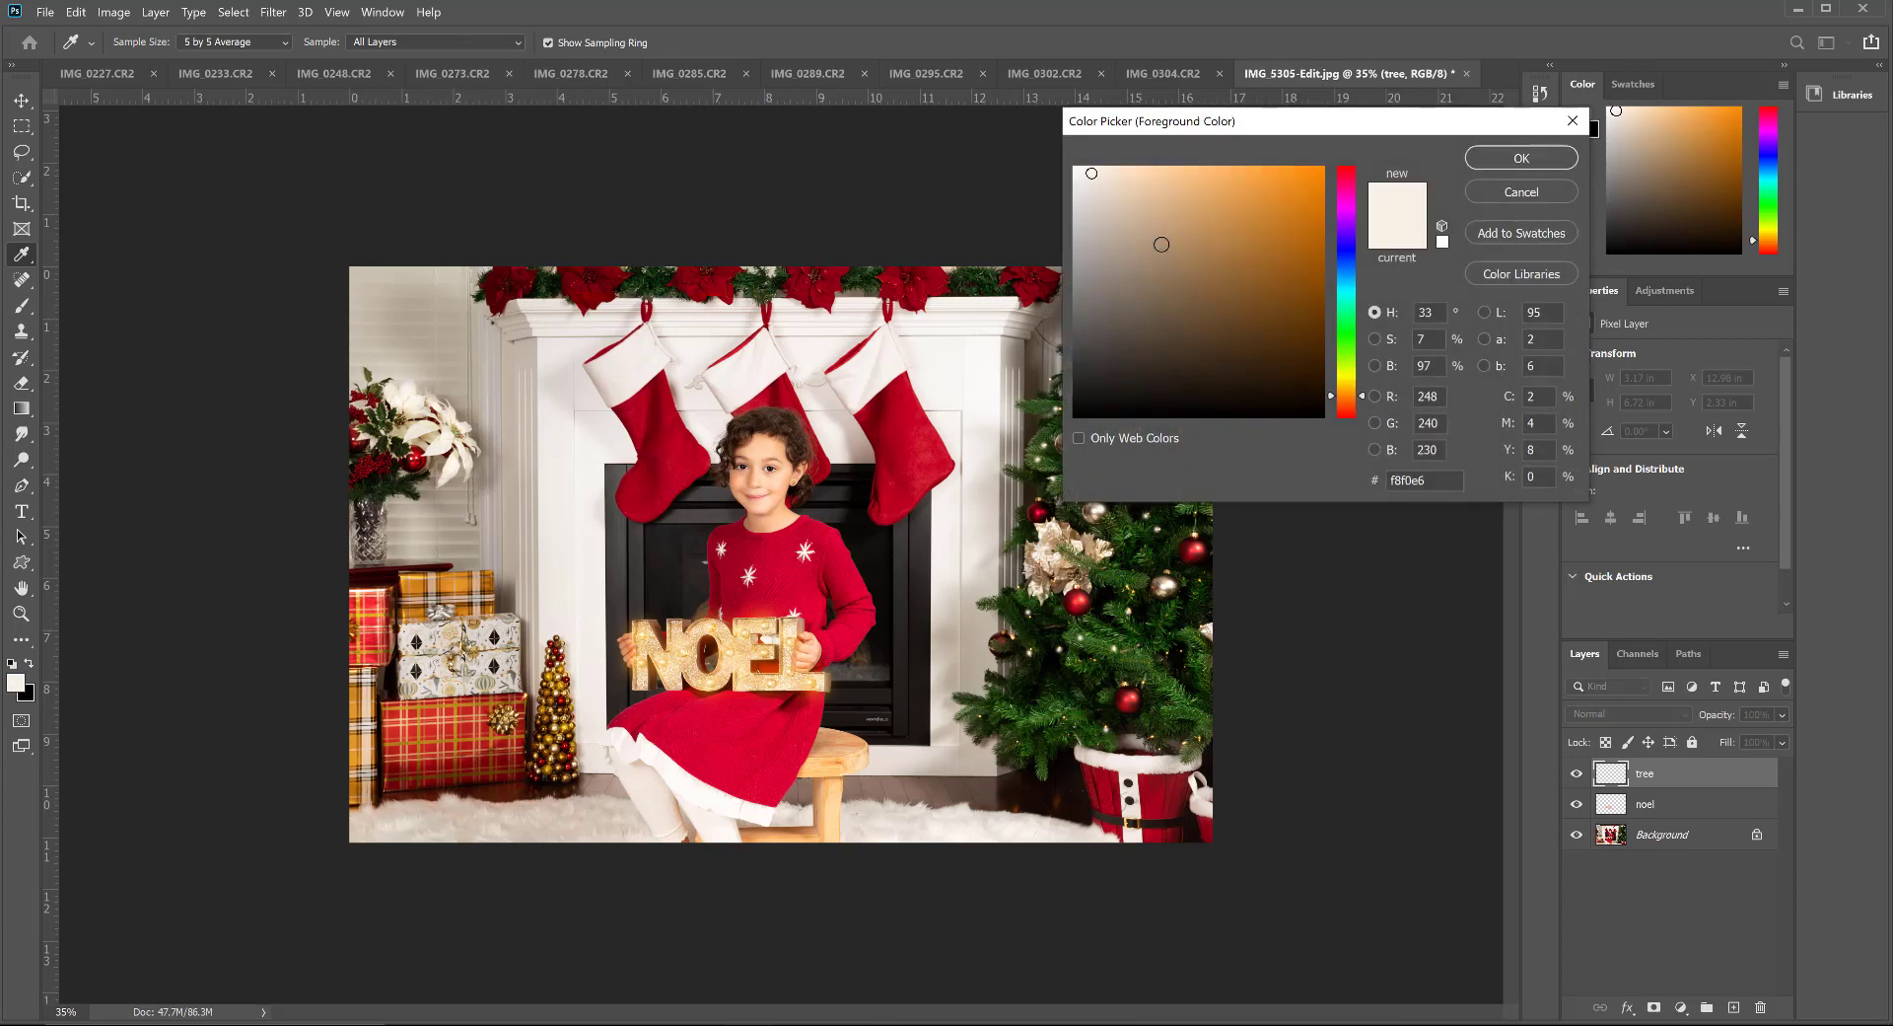
pyautogui.click(1259, 180)
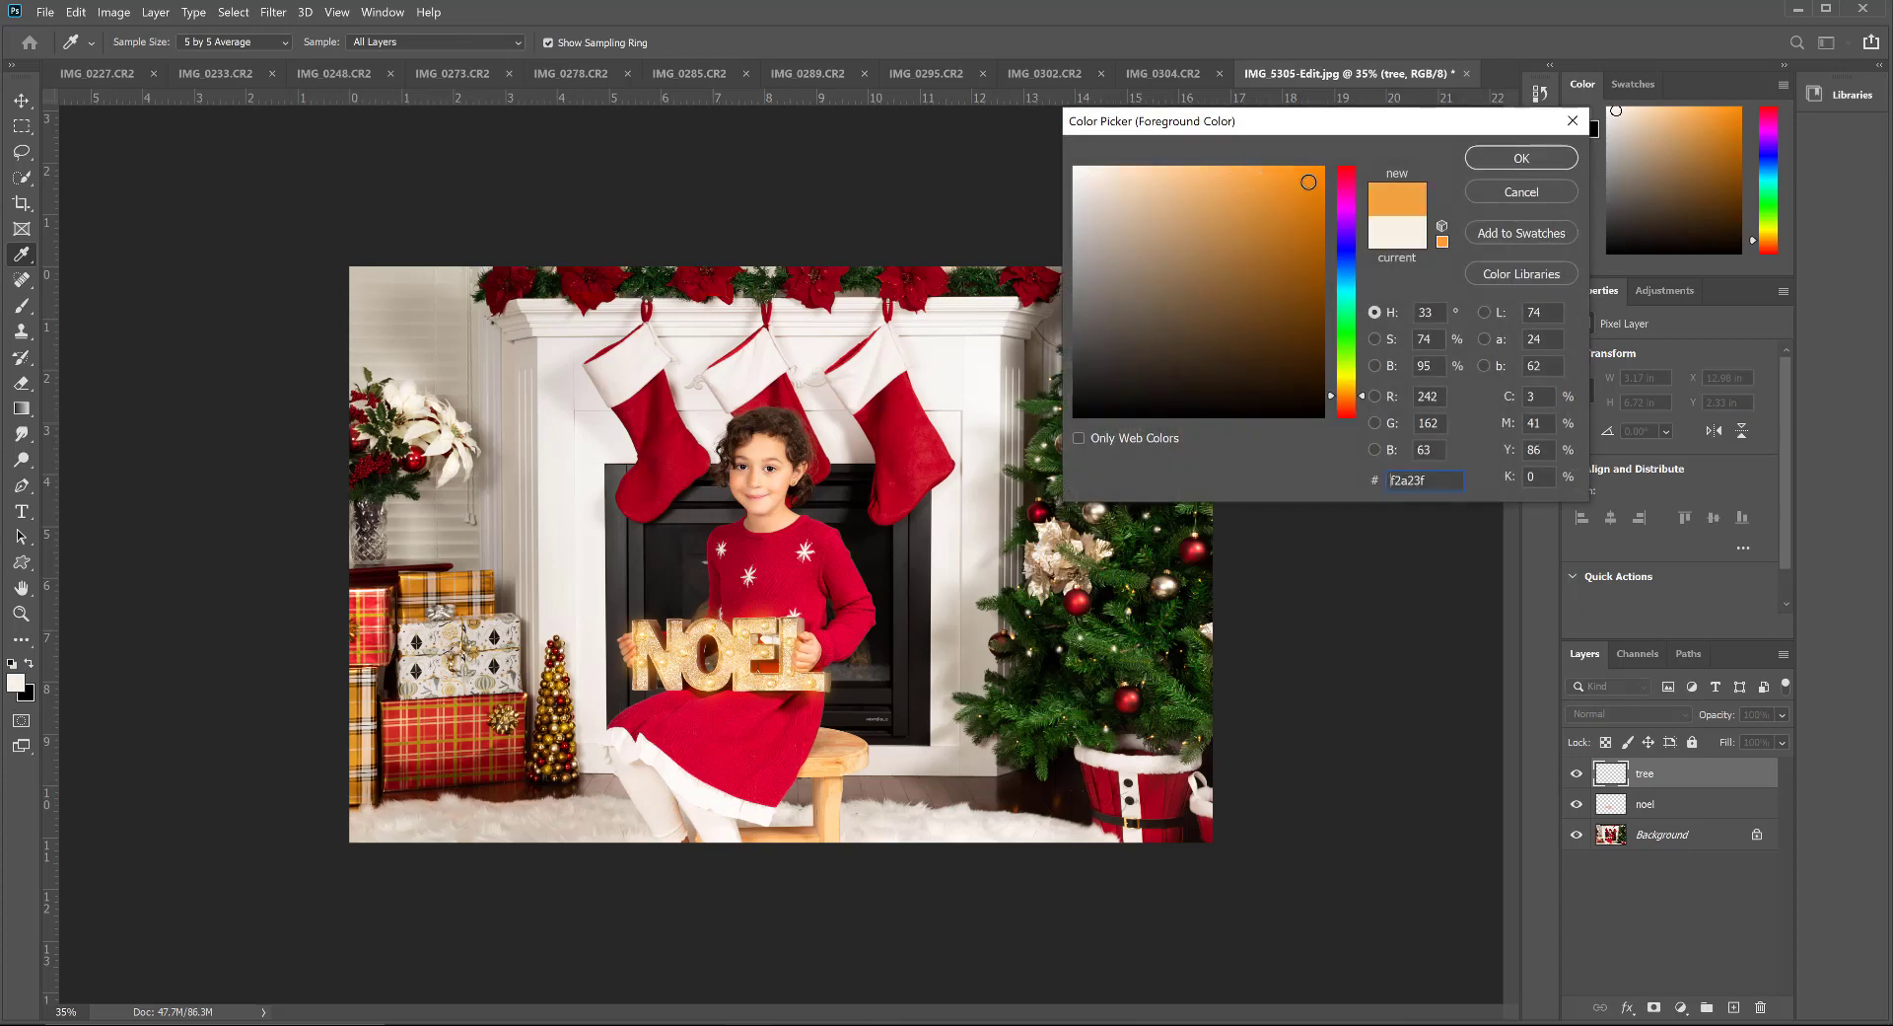
pyautogui.click(1504, 156)
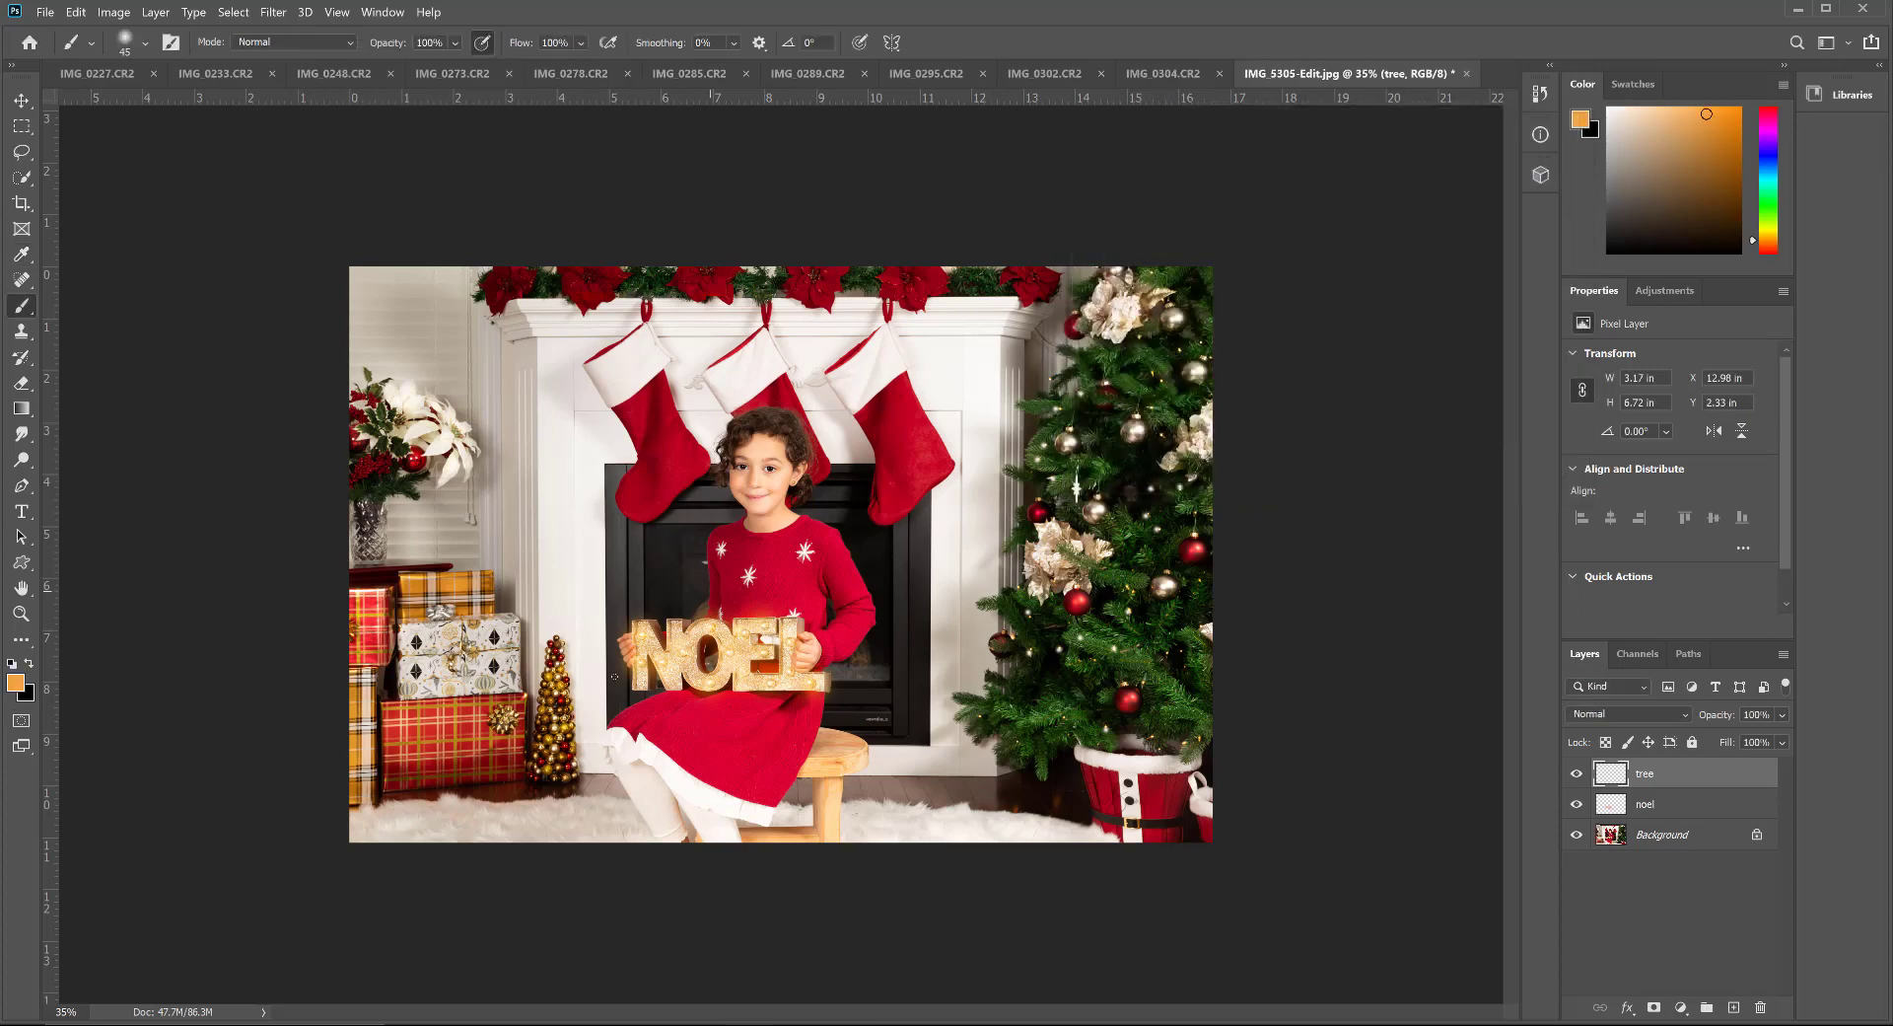
pyautogui.press(']')
pyautogui.click(1154, 375)
pyautogui.click(1176, 351)
pyautogui.press(']')
pyautogui.click(1151, 272)
pyautogui.click(1181, 646)
pyautogui.click(1031, 741)
# Step: Change the foreground color to deeper orange d87801 and dab an outer glow around the tree lights with a 60 px brush
pyautogui.press('i')
pyautogui.click(16, 682)
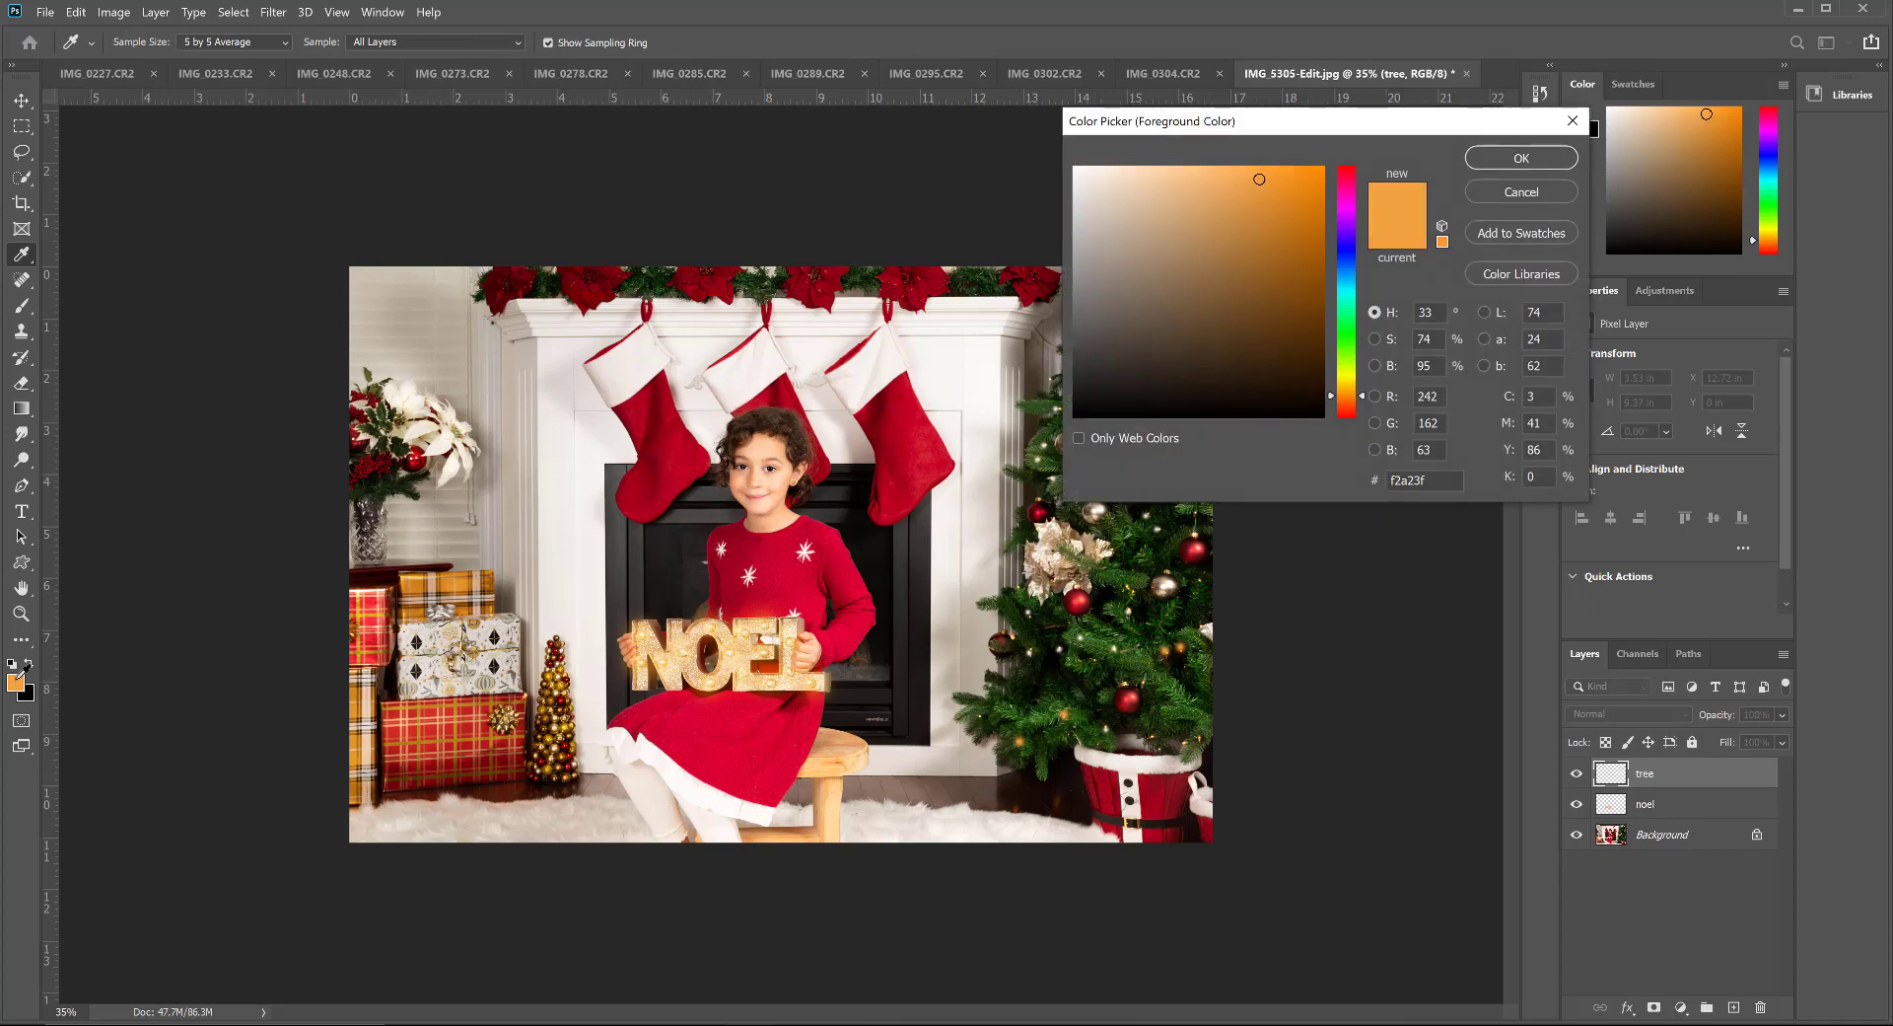
pyautogui.click(1324, 204)
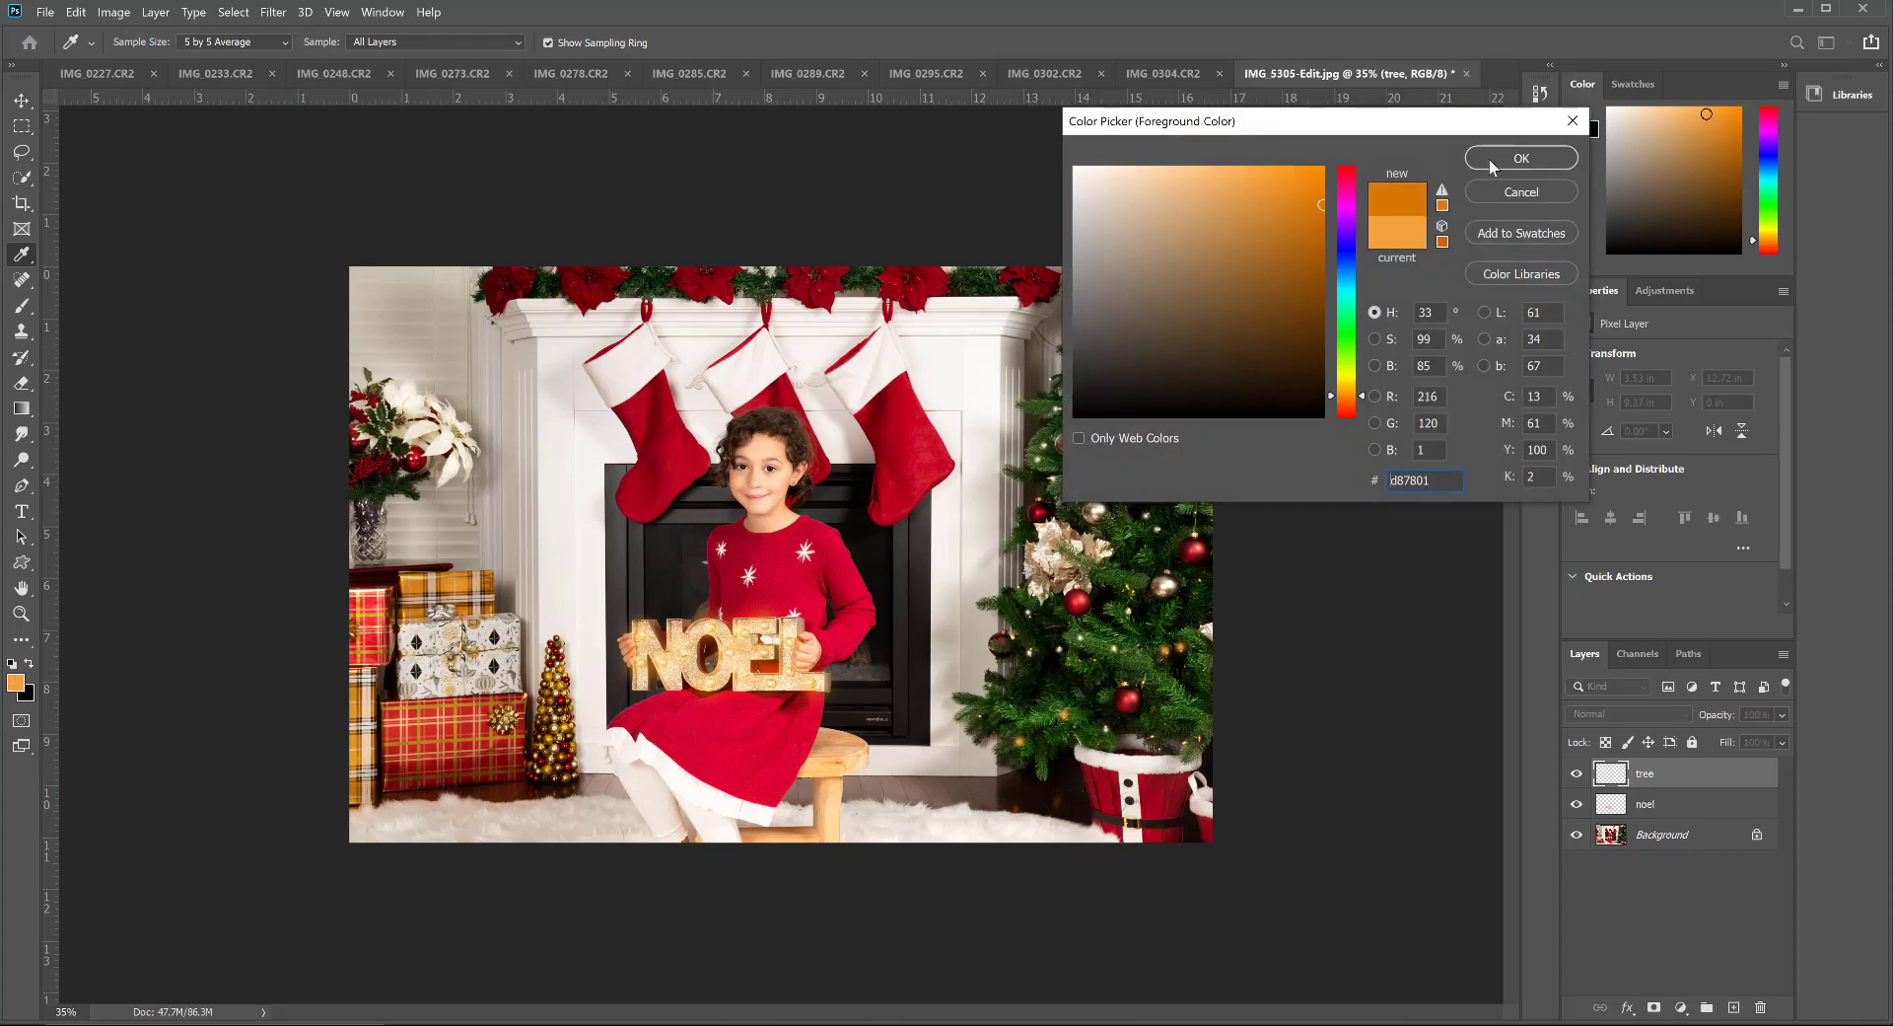
pyautogui.click(1494, 160)
pyautogui.press('b')
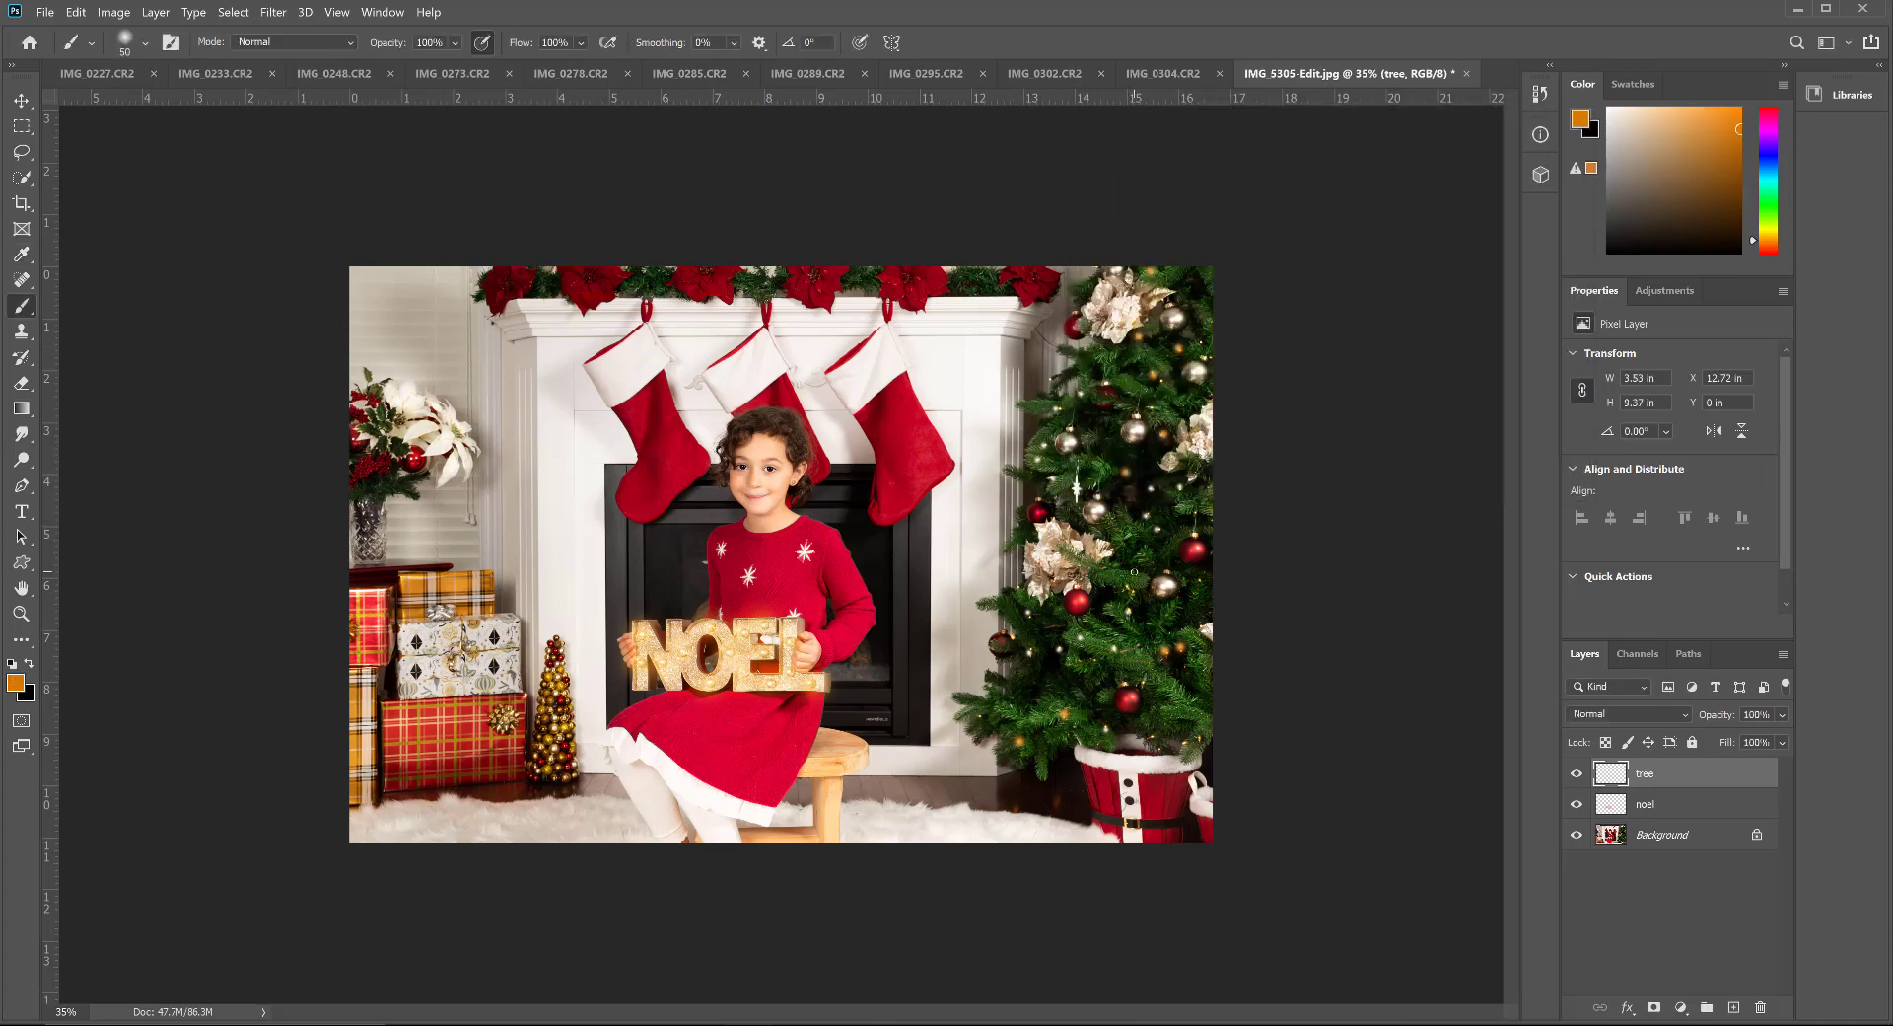
pyautogui.press(']')
pyautogui.press(']')
pyautogui.press('[')
pyautogui.press(']')
pyautogui.press(']')
pyautogui.moveTo(1191, 740); pyautogui.dragTo(1202, 738)
# Step: Lower the tree layer's opacity to 78% and set its blend mode to Linear Dodge (Add)
pyautogui.click(1782, 715)
pyautogui.click(1607, 716)
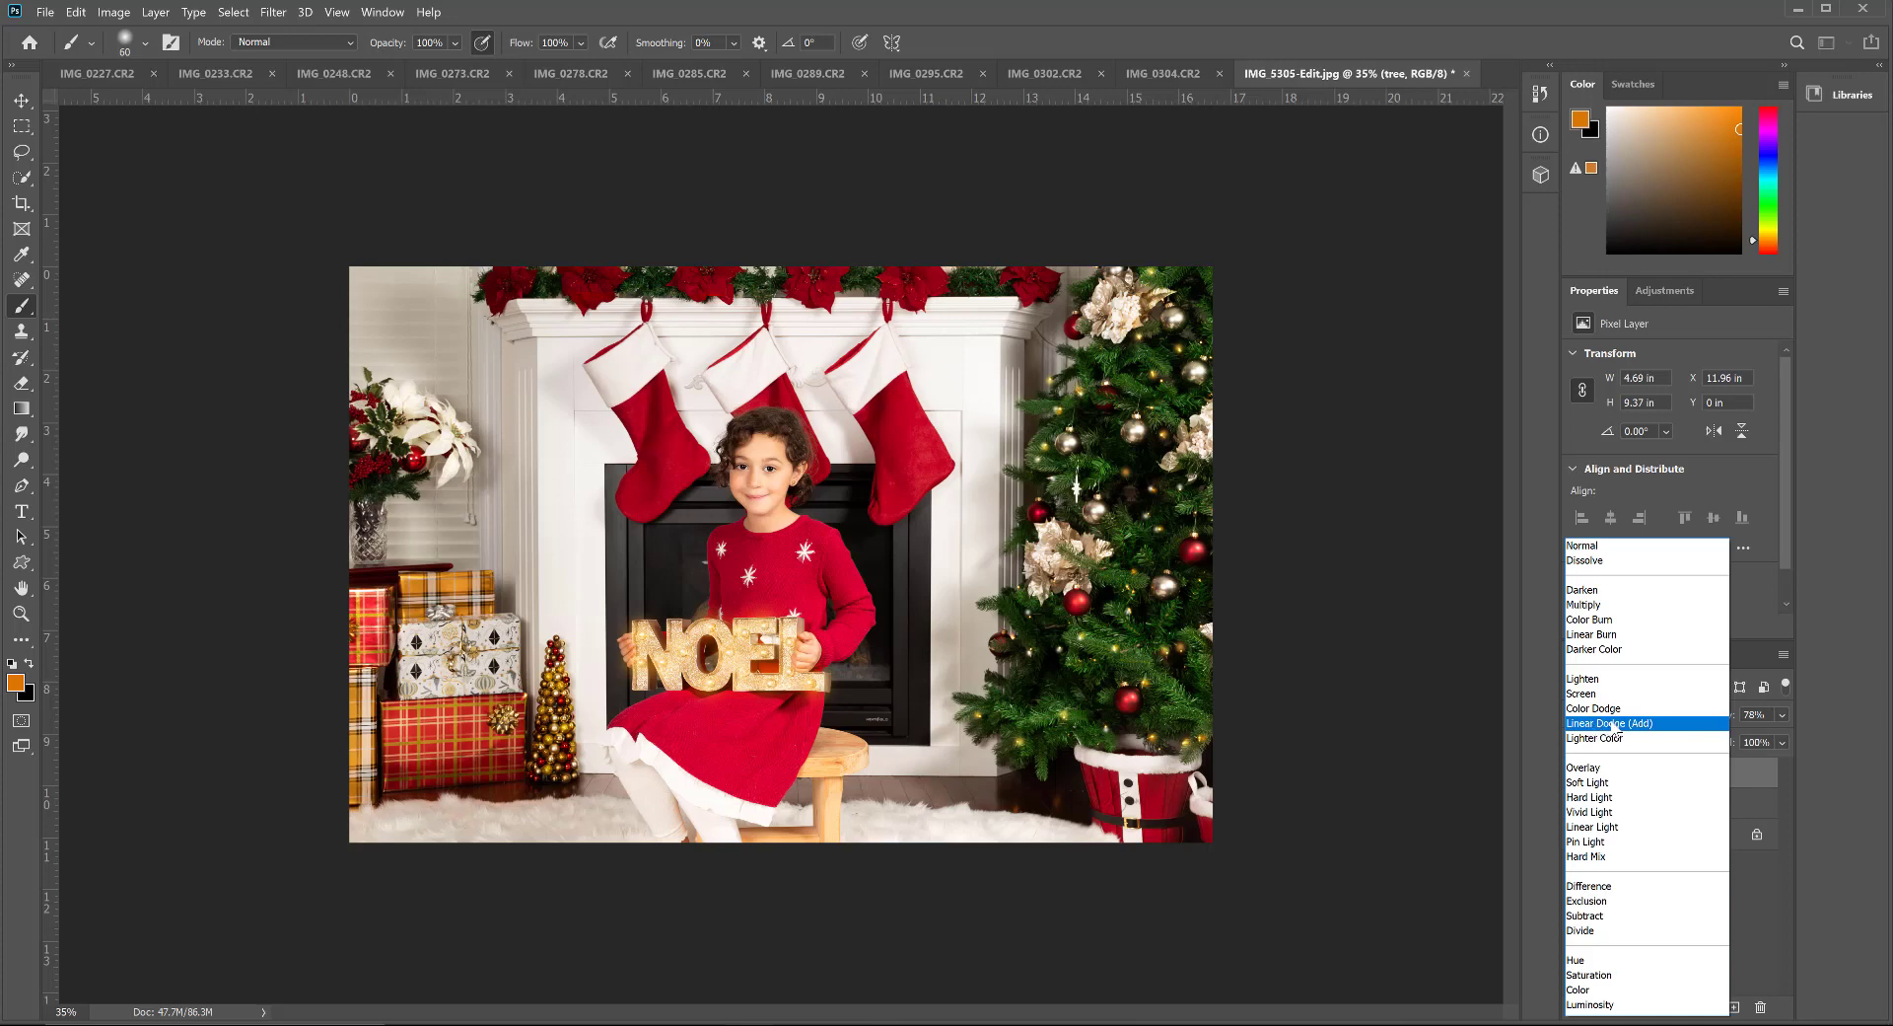
pyautogui.click(1614, 724)
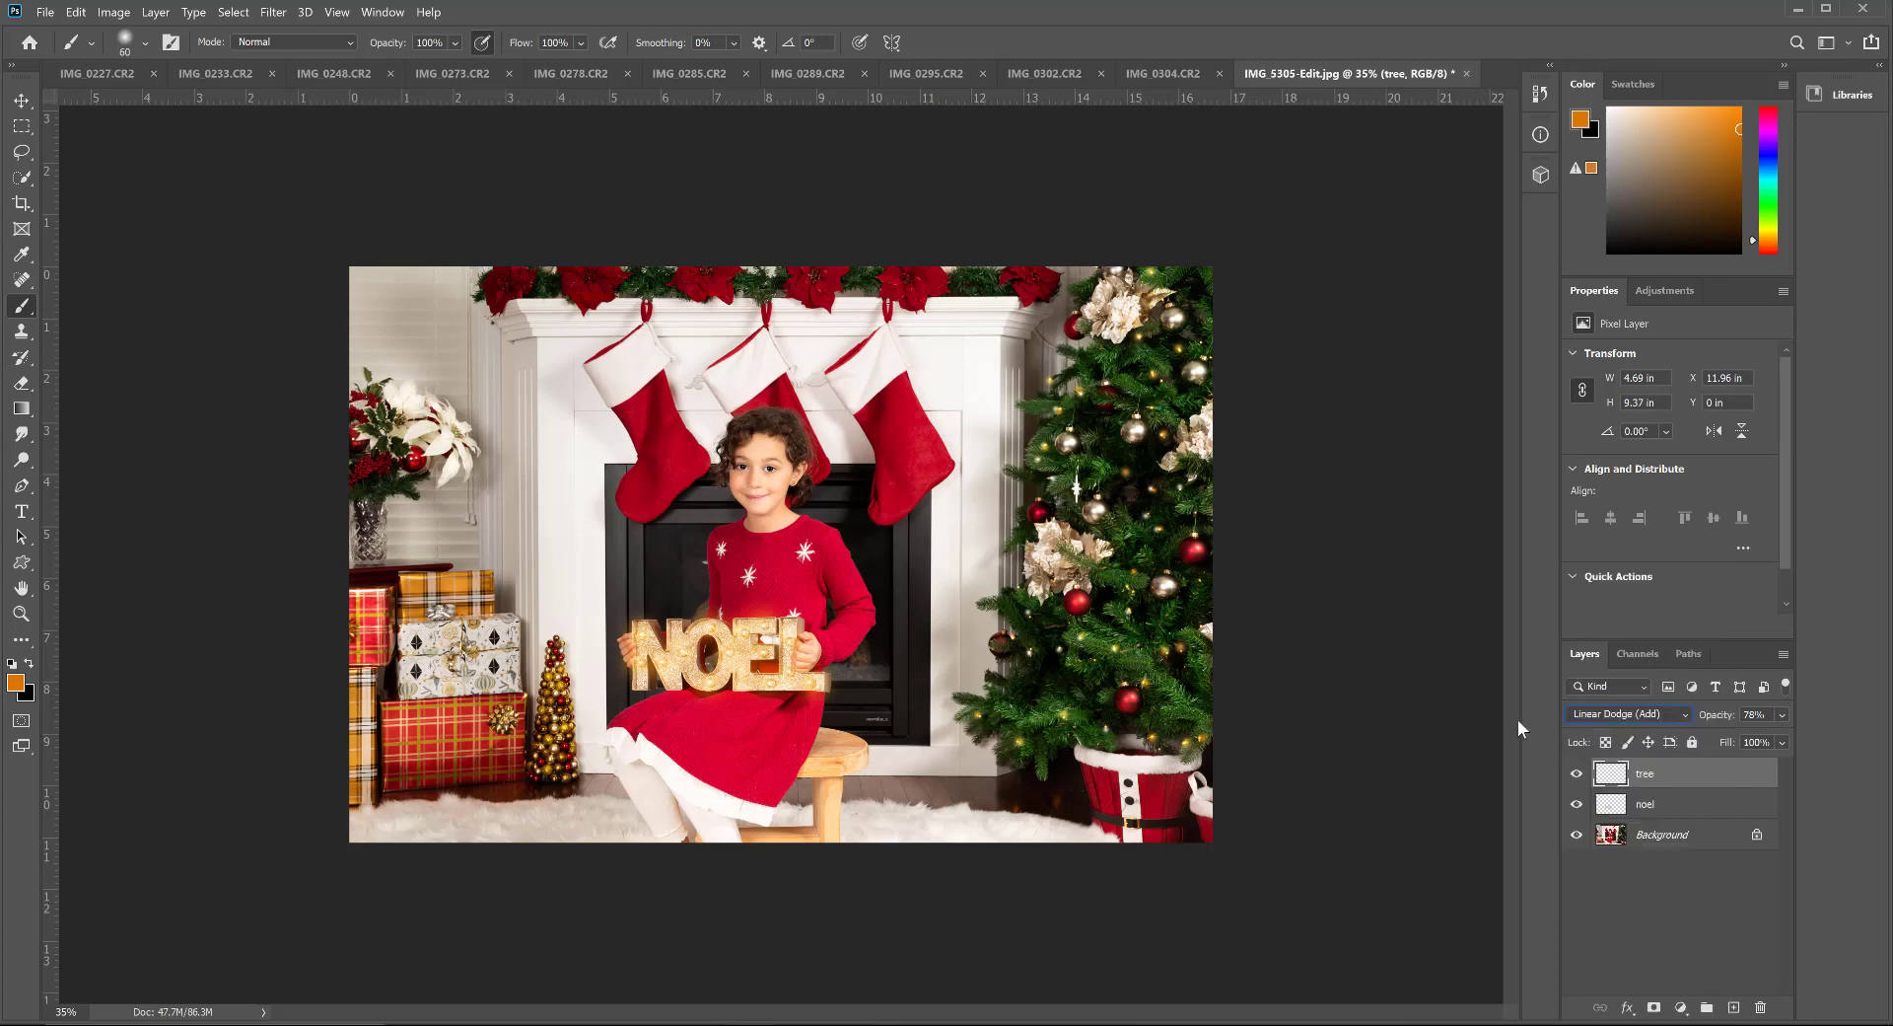
# Step: Reduce the tree layer's opacity to 67%, then hide and show the layer to compare the glow
pyautogui.click(1780, 716)
pyautogui.moveTo(1764, 734); pyautogui.dragTo(1754, 737)
pyautogui.click(1578, 774)
pyautogui.click(1578, 774)
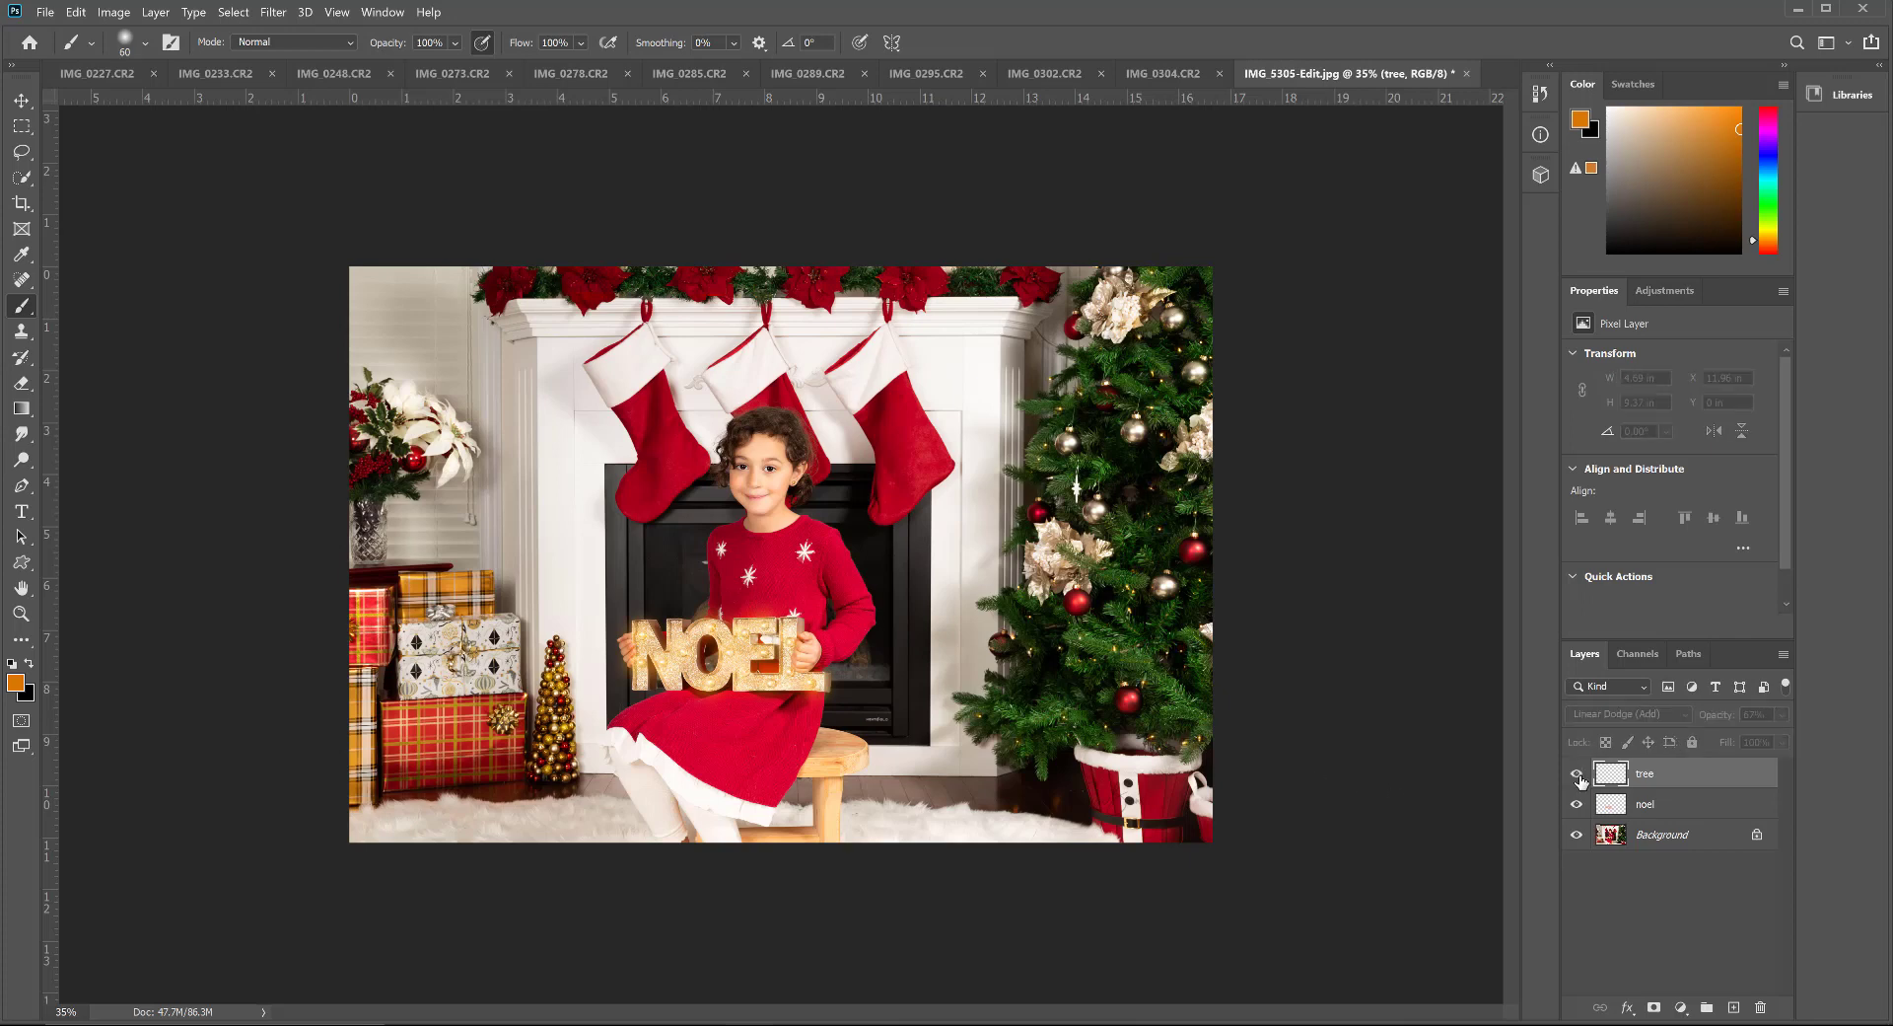